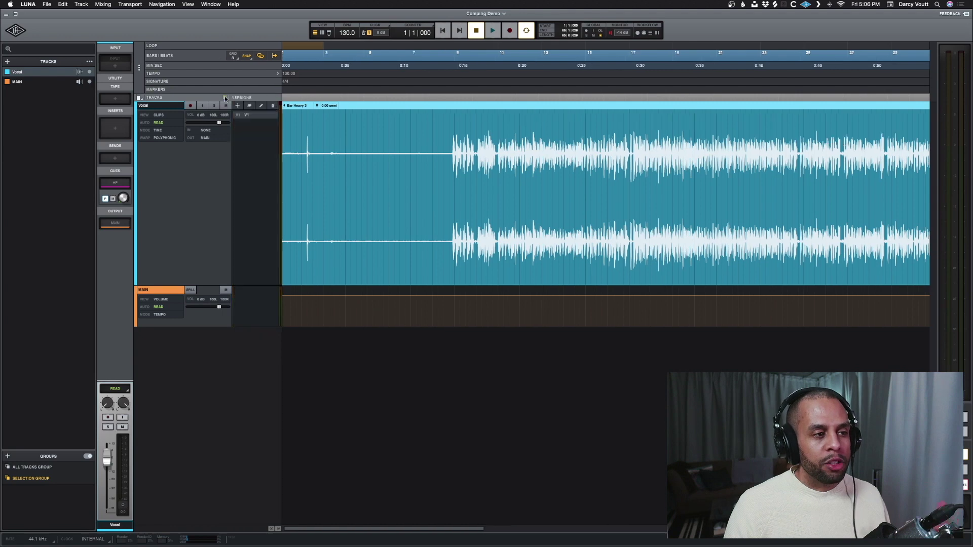
# Rename the Vocal track's version V1 as Original
pyautogui.doubleClick(252, 116)
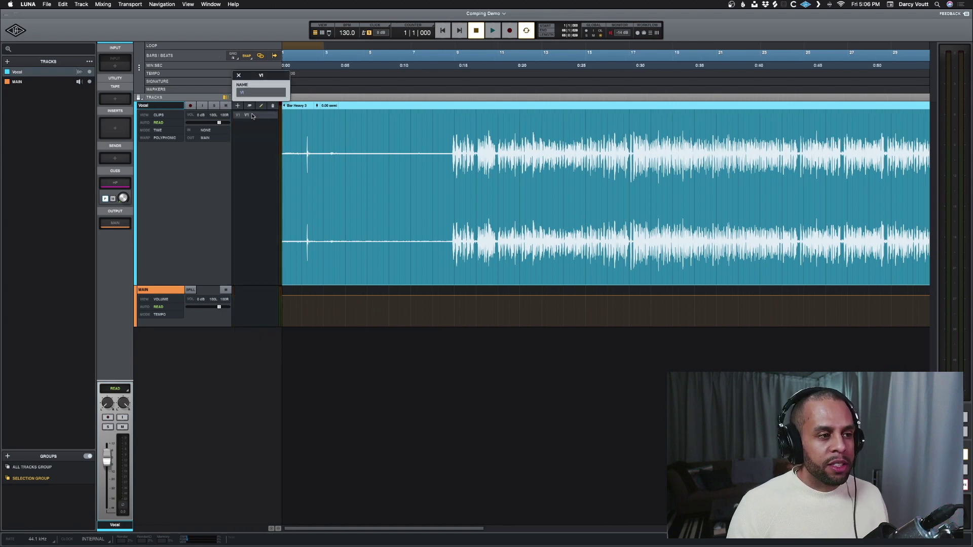
pyautogui.press('BackSpace')
pyautogui.press('BackSpace')
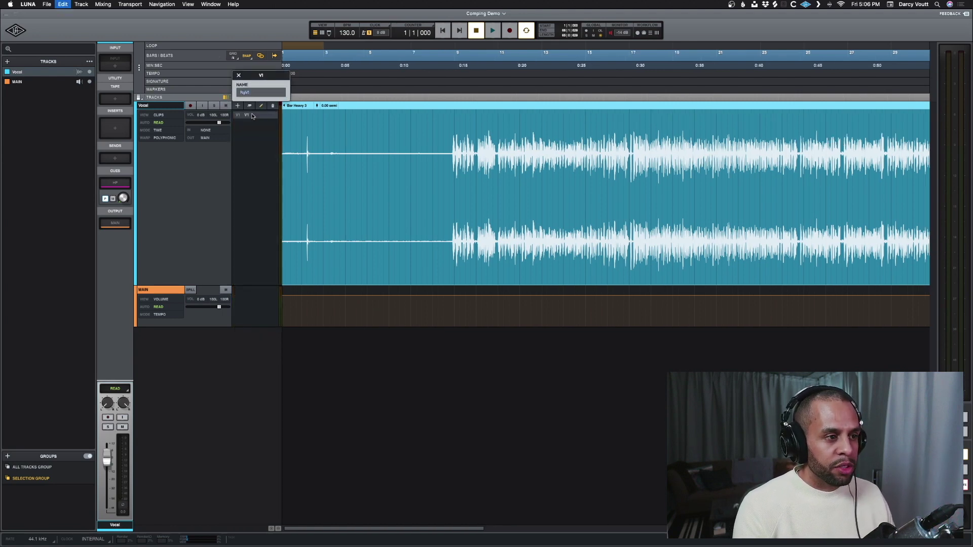
pyautogui.write('Orig')
pyautogui.press('Return')
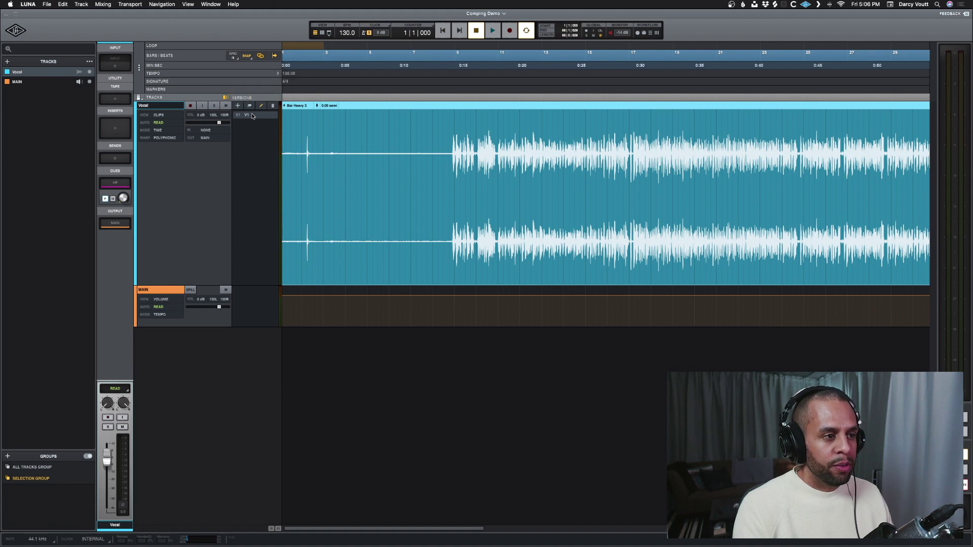
# Add a new empty version to the Vocal track and import BarHeavyPunches29JULY.wav from Finder's Vocals folder at its start
pyautogui.click(238, 106)
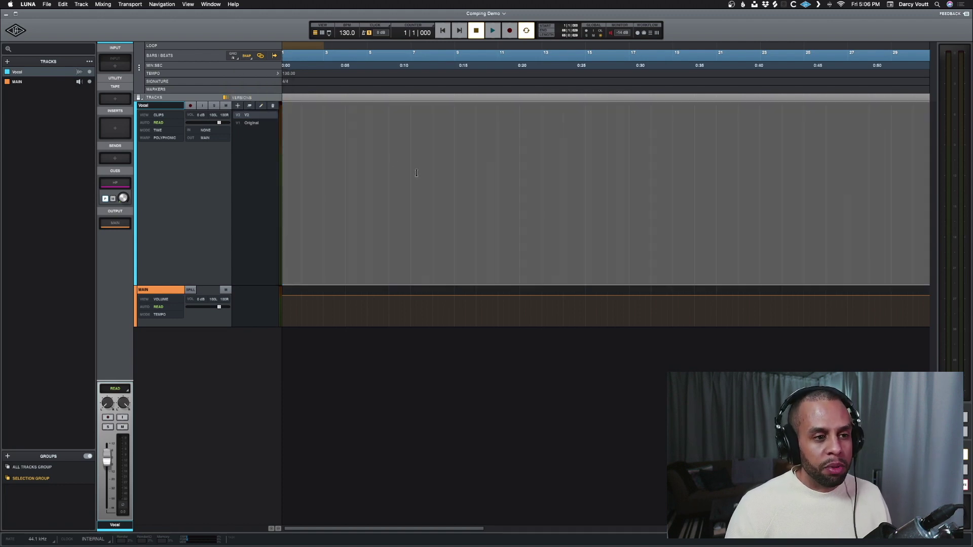
pyautogui.press('super+Tab')
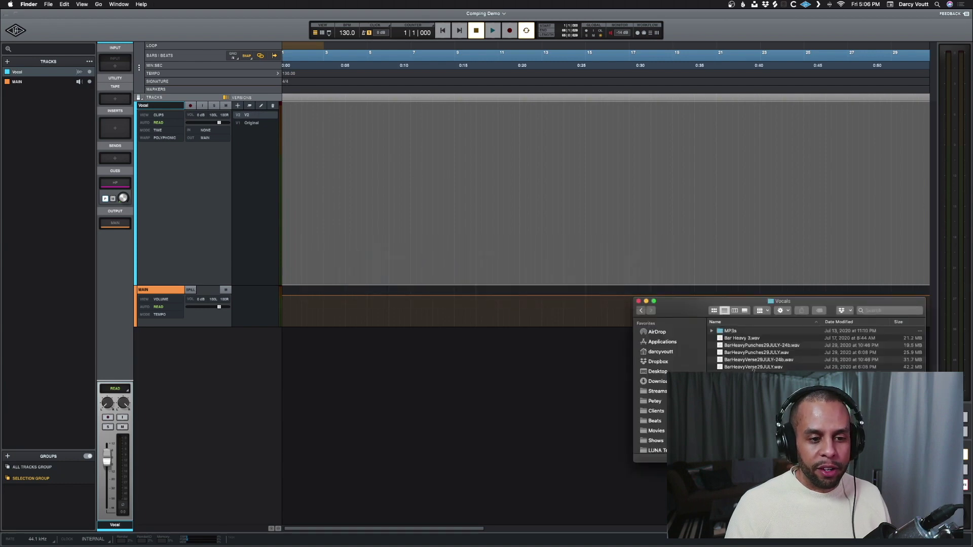
pyautogui.click(757, 352)
pyautogui.moveTo(762, 355); pyautogui.dragTo(512, 223)
pyautogui.moveTo(612, 278); pyautogui.dragTo(344, 248)
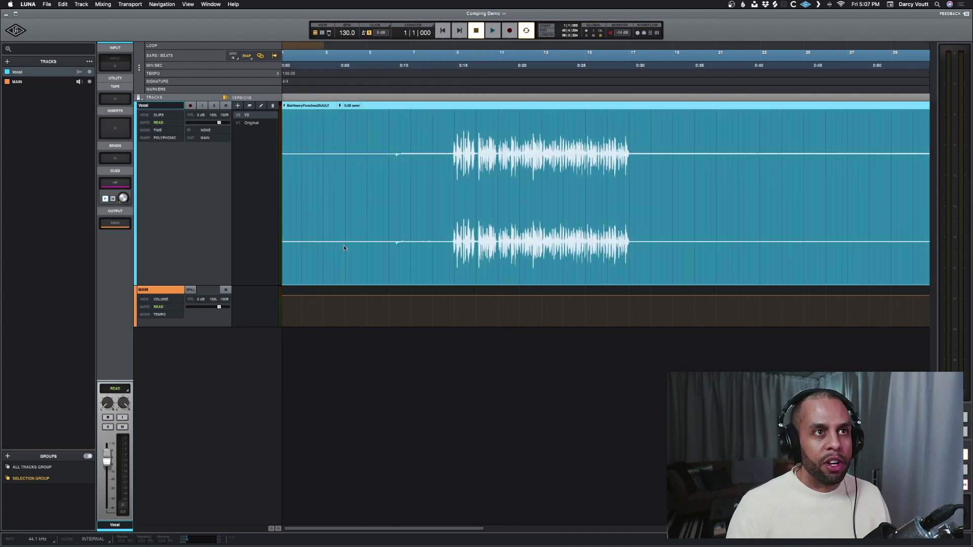
# Select the first vocal phrase from 8|4 to 10|1 in version V2 and compare it with the Original version
pyautogui.scroll(-5, 519, 248)
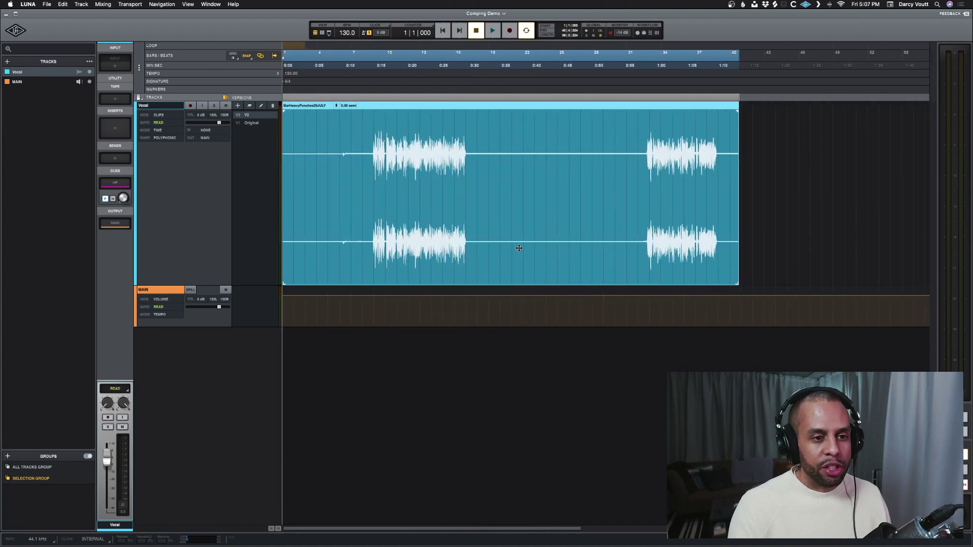
pyautogui.scroll(5, 519, 248)
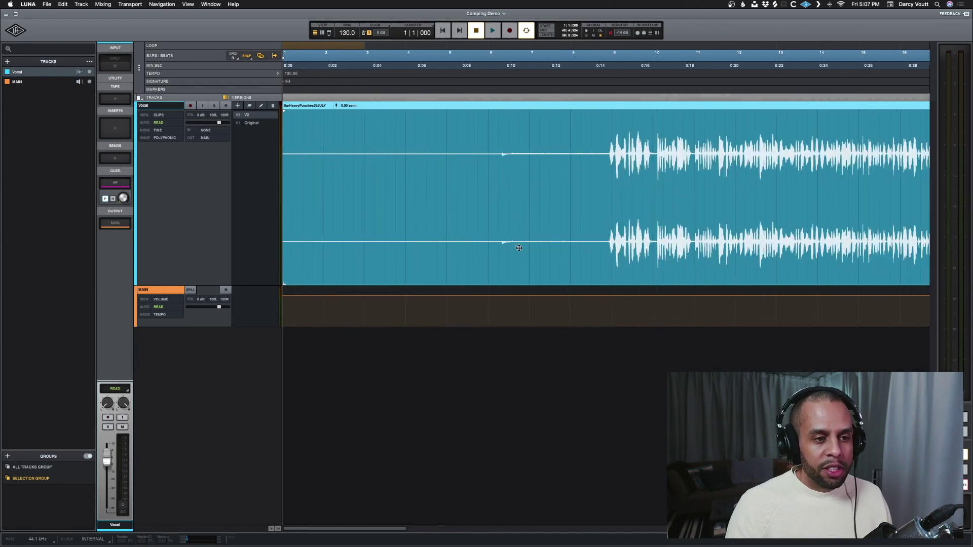
pyautogui.click(583, 186)
pyautogui.scroll(6, 587, 184)
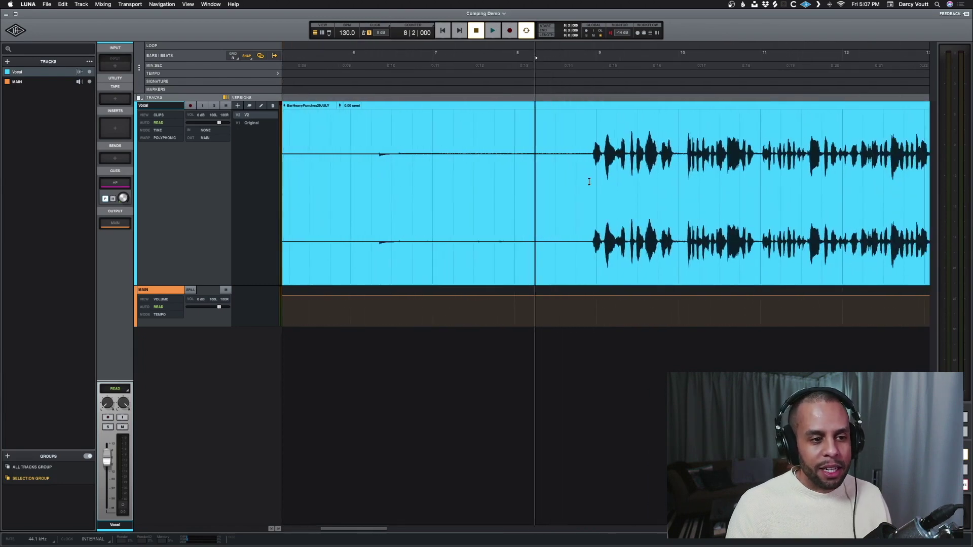
pyautogui.hscroll(5, 589, 182)
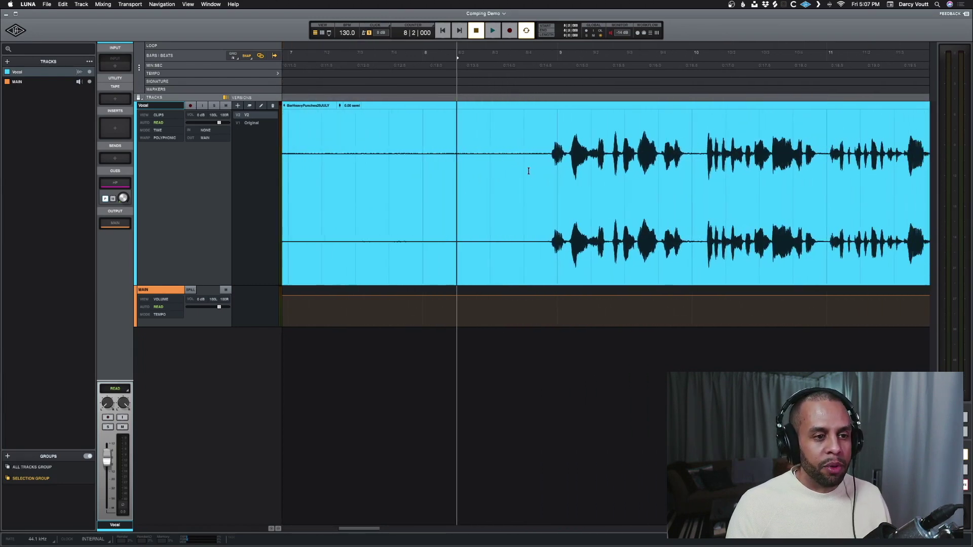
pyautogui.moveTo(489, 175); pyautogui.dragTo(657, 179)
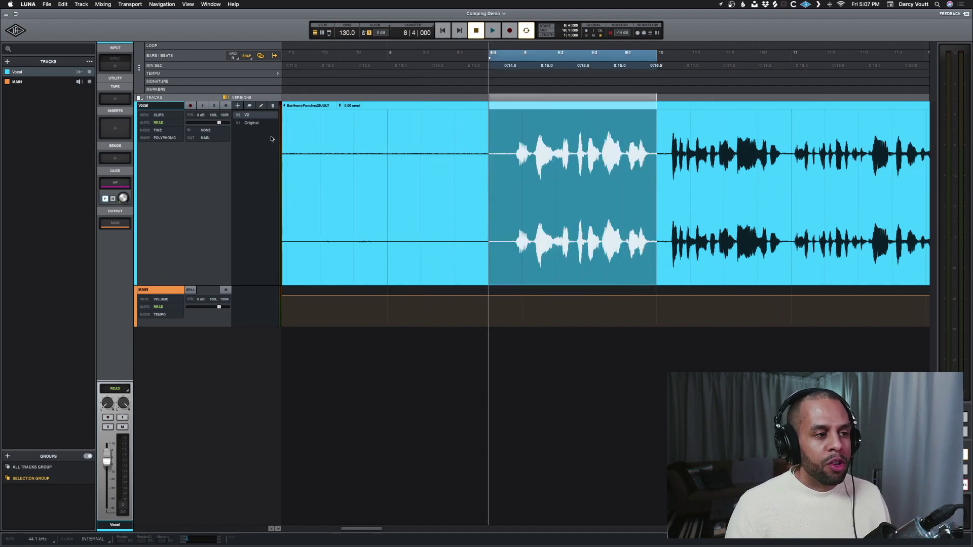
pyautogui.click(249, 122)
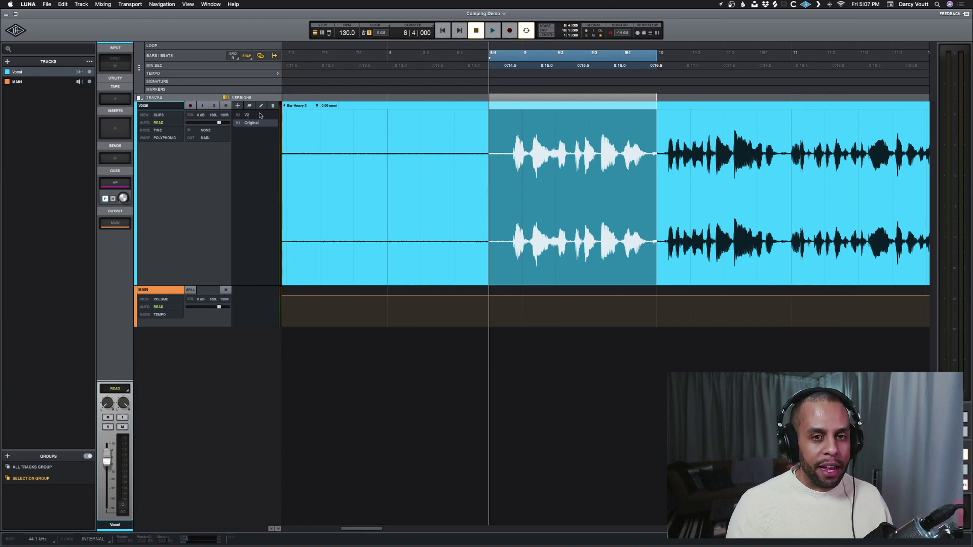
pyautogui.click(257, 116)
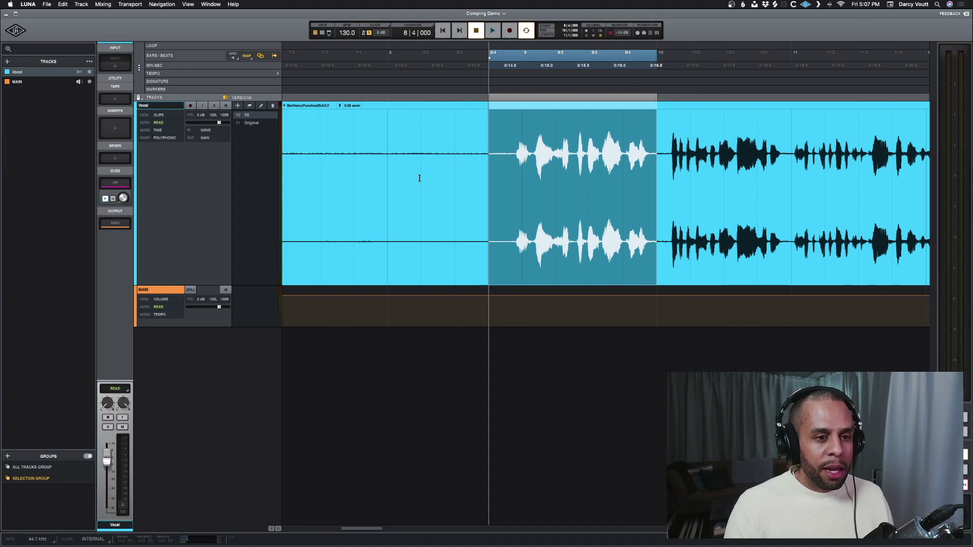
# Select the second vocal phrase in version V2, from bar 10 to bar 11
pyautogui.click(678, 146)
pyautogui.moveTo(660, 148); pyautogui.dragTo(784, 164)
pyautogui.scroll(3, 783, 164)
pyautogui.hscroll(-3, 784, 164)
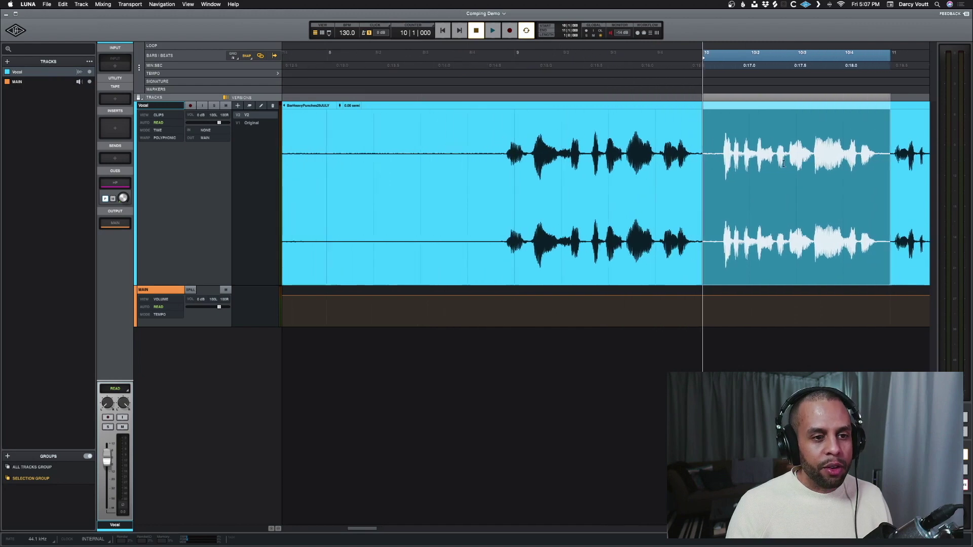
pyautogui.hscroll(4, 783, 163)
pyautogui.hscroll(5, 784, 163)
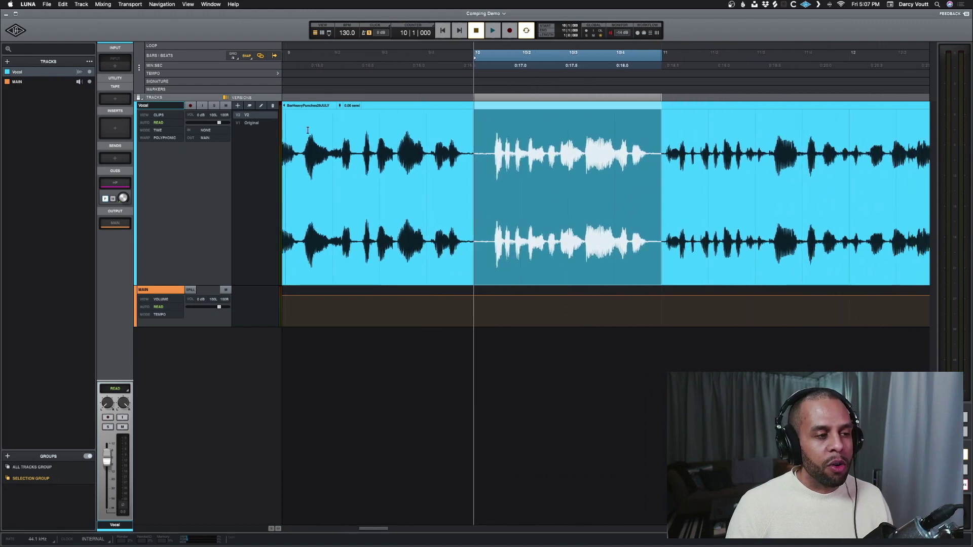
# Rename version V2 of the Vocal track as New
pyautogui.doubleClick(249, 117)
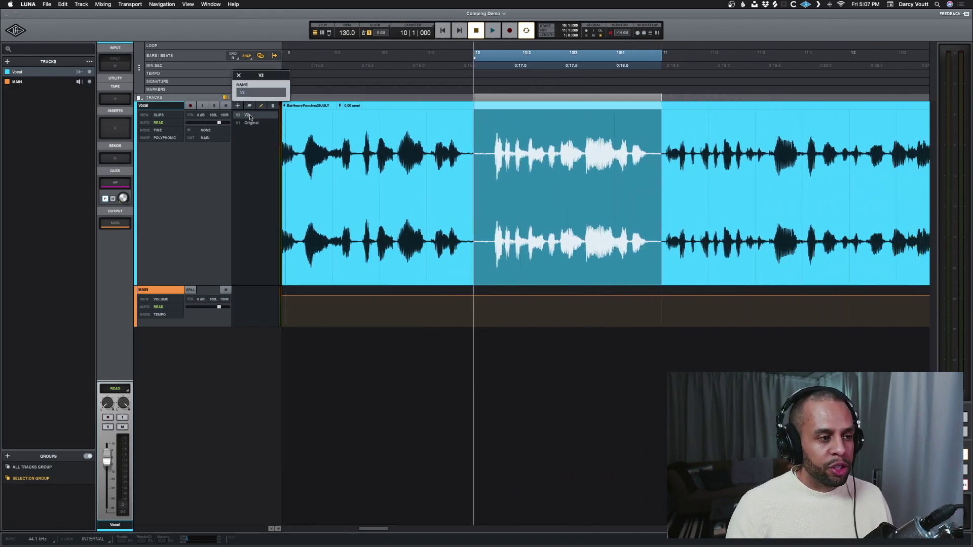
pyautogui.write('New')
pyautogui.press('Return')
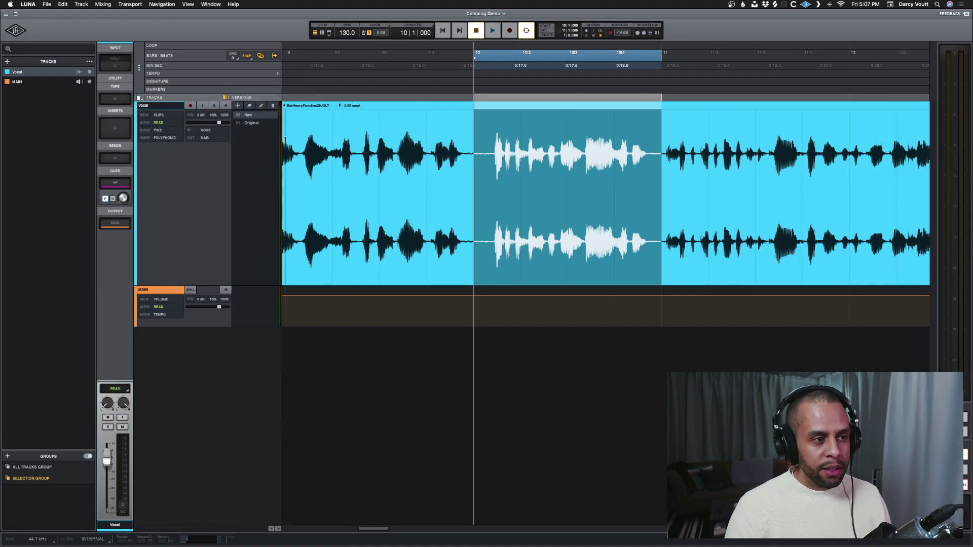
# Replace bar 10 of the Original version with the phrase copied from the New version
pyautogui.click(251, 123)
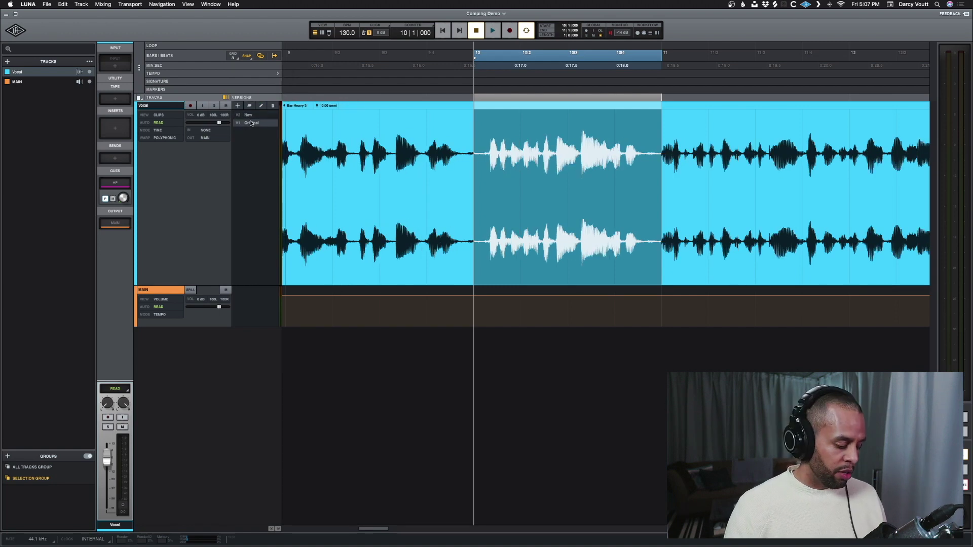
pyautogui.press('super+v')
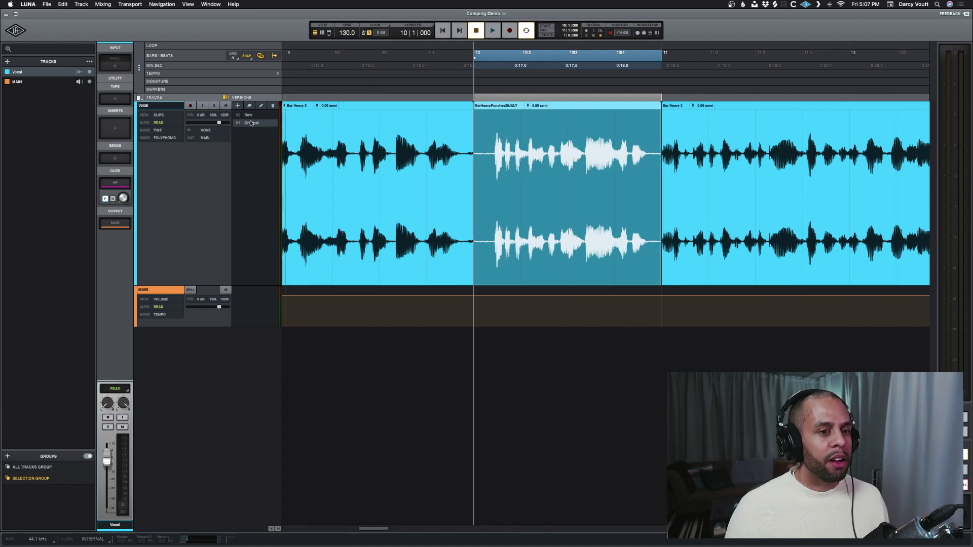
# Move the edit point at the end of the pasted phrase slightly earlier, to about 10|4|831, and add a short crossfade over it
pyautogui.click(666, 268)
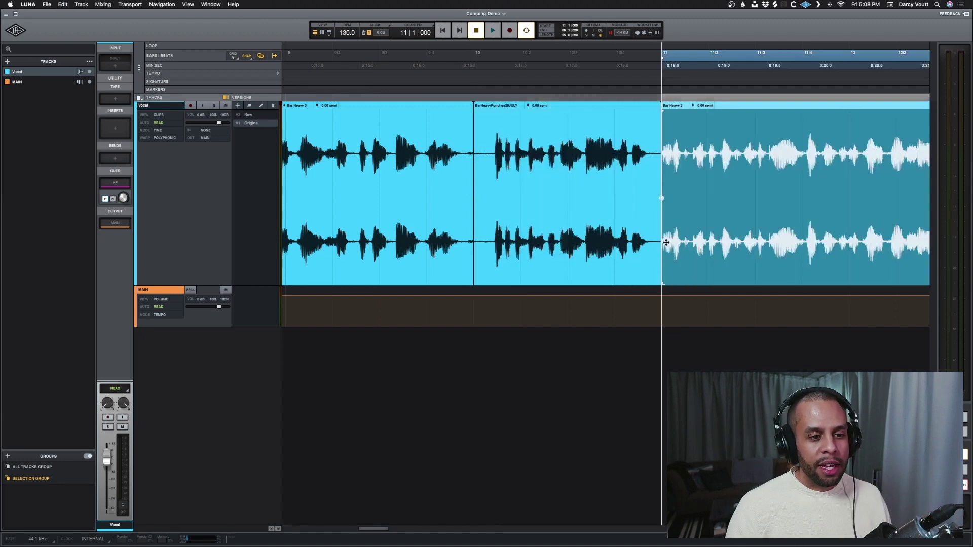
pyautogui.click(657, 250)
pyautogui.press('t')
pyautogui.press('t')
pyautogui.hscroll(7, 656, 250)
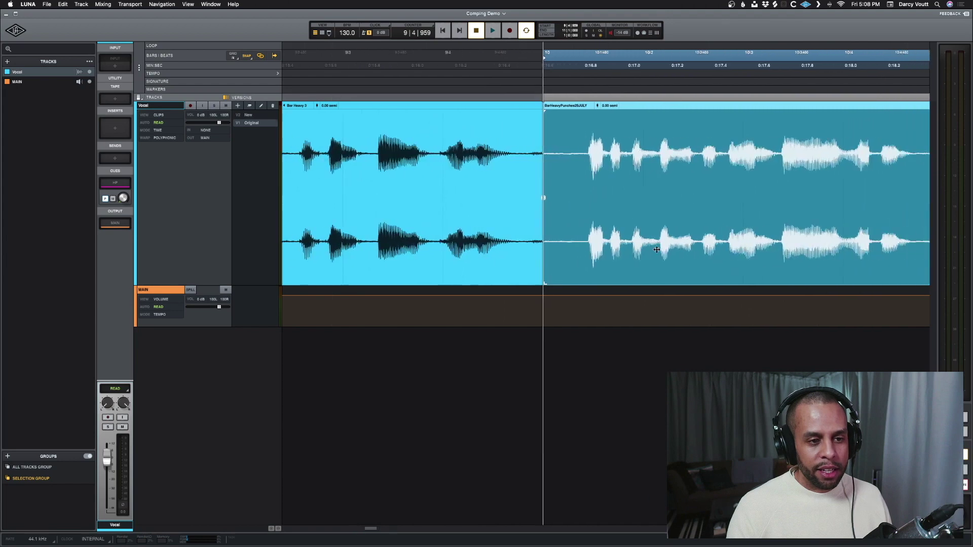
pyautogui.hscroll(2, 657, 250)
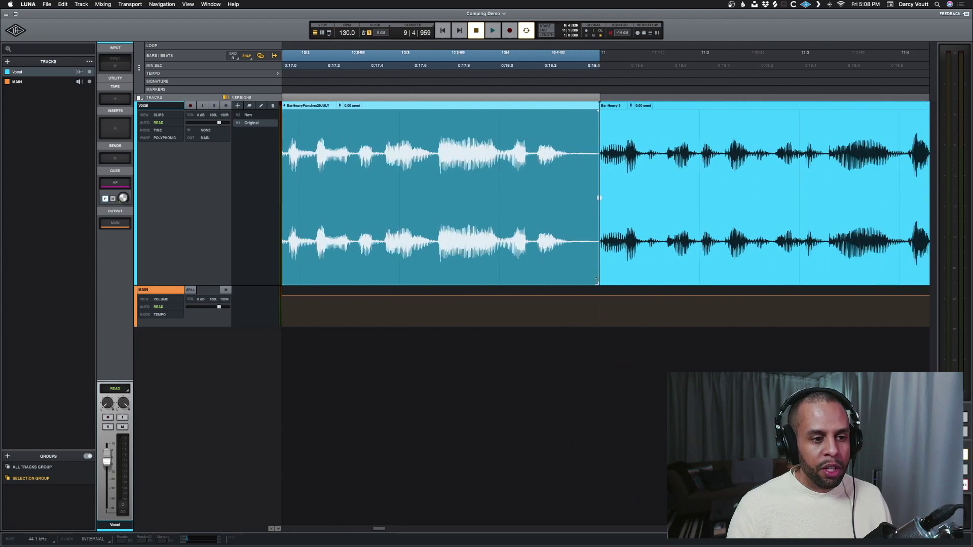
pyautogui.moveTo(596, 282); pyautogui.dragTo(588, 285)
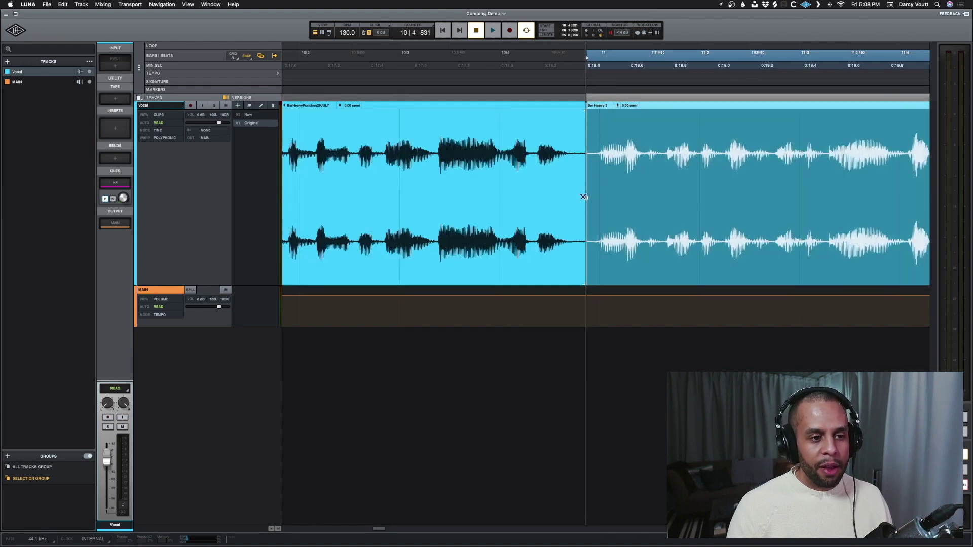
pyautogui.moveTo(584, 197); pyautogui.dragTo(580, 198)
# Try a short crossfade over the edit point at the start of the pasted phrase and undo it
pyautogui.hscroll(-1, 580, 198)
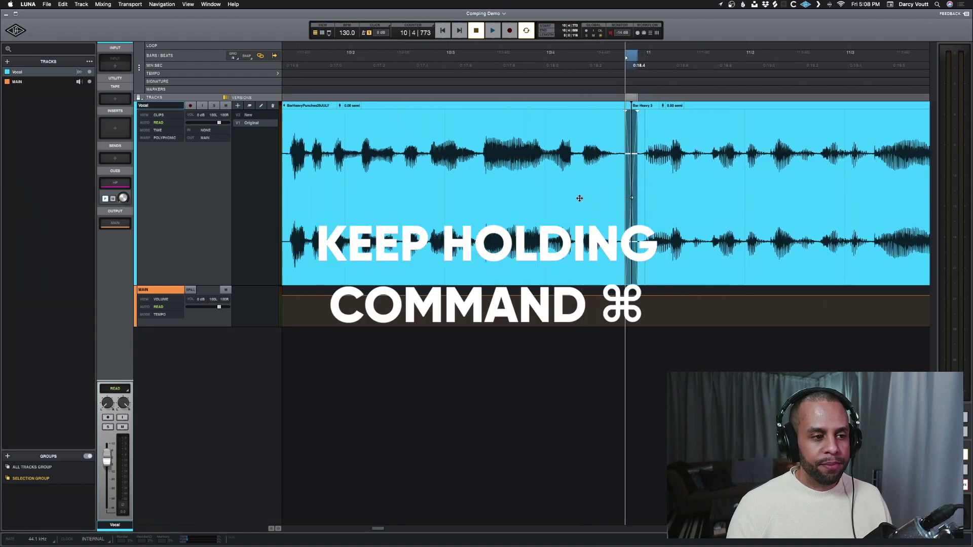
pyautogui.hscroll(-3, 579, 199)
pyautogui.moveTo(368, 198); pyautogui.dragTo(359, 199)
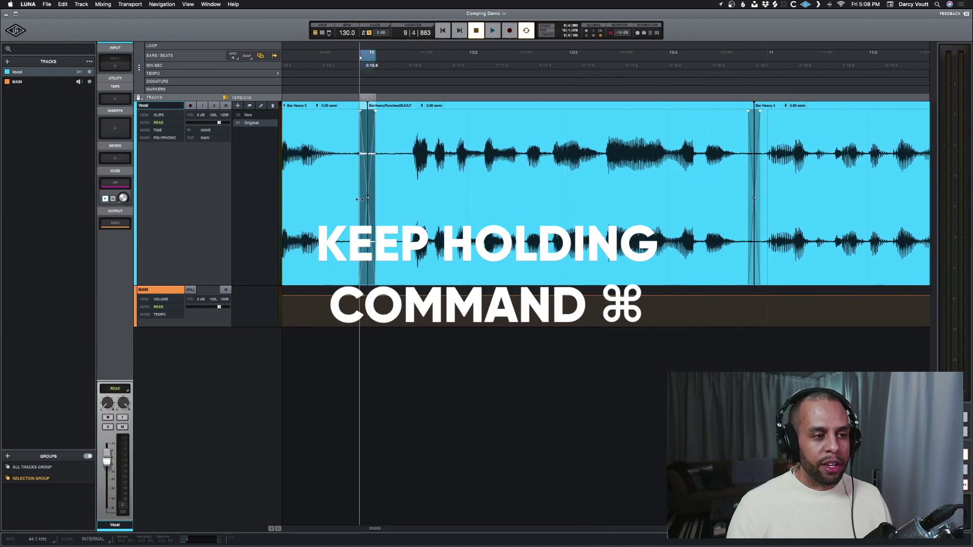
pyautogui.press('super+z')
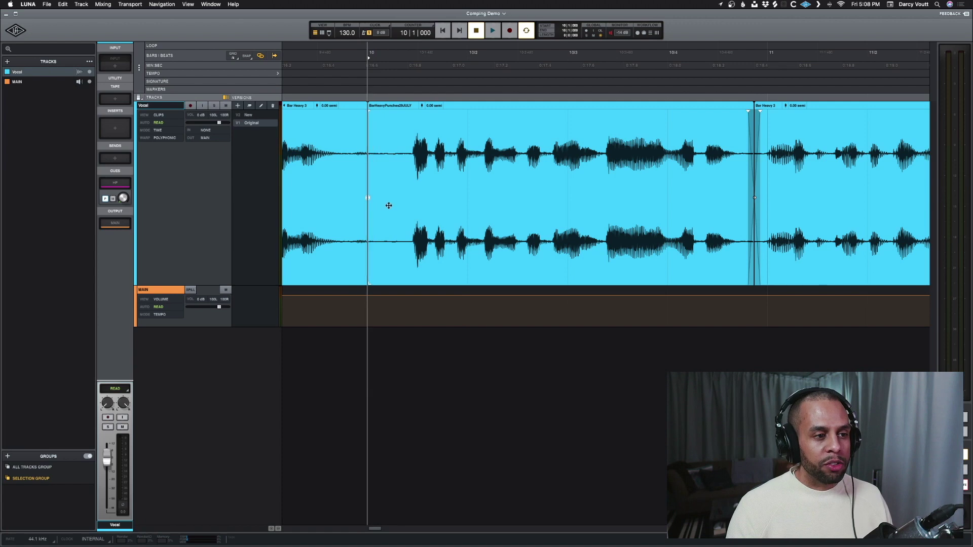
# Clear the silence around the edit point at bar 10 and add a fade-out and a fade-in on either side of the gap
pyautogui.click(389, 205)
pyautogui.click(348, 165)
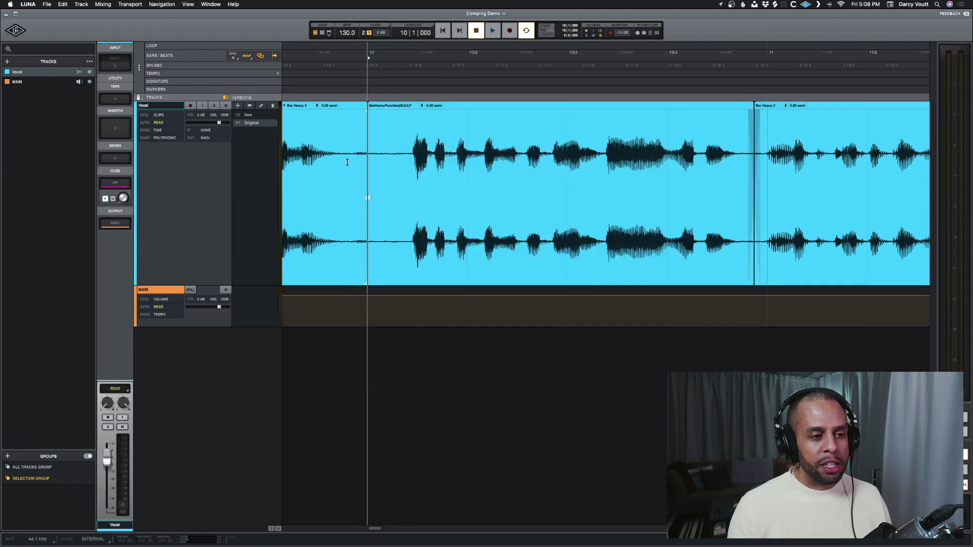
pyautogui.moveTo(349, 162); pyautogui.dragTo(408, 176)
pyautogui.press('Delete')
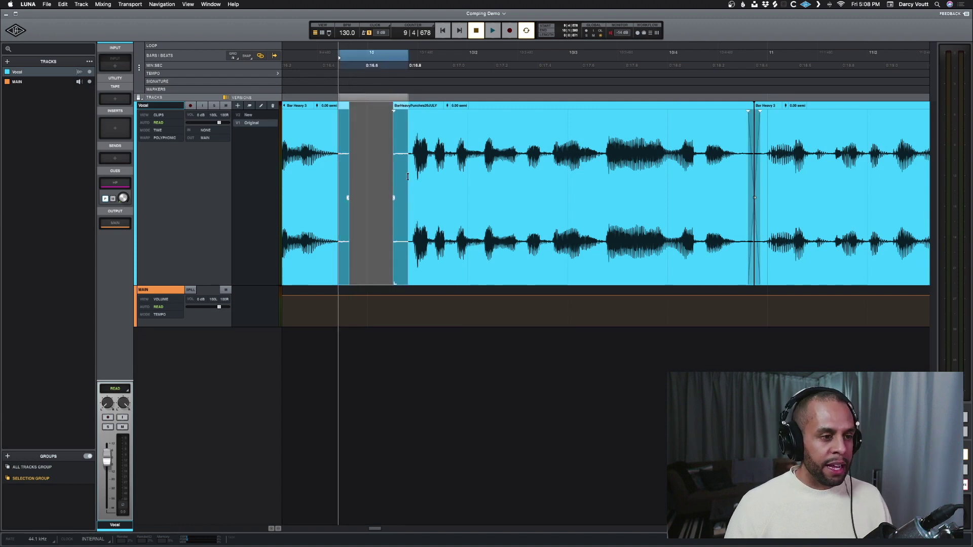
pyautogui.press('f')
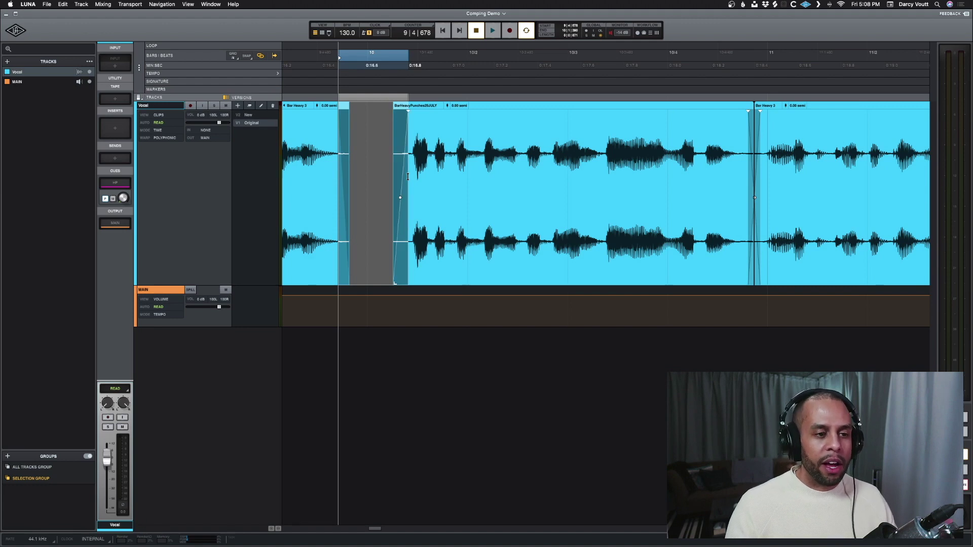
pyautogui.press('r')
pyautogui.press('r')
pyautogui.press('r')
pyautogui.press('r')
pyautogui.press('r')
pyautogui.press('r')
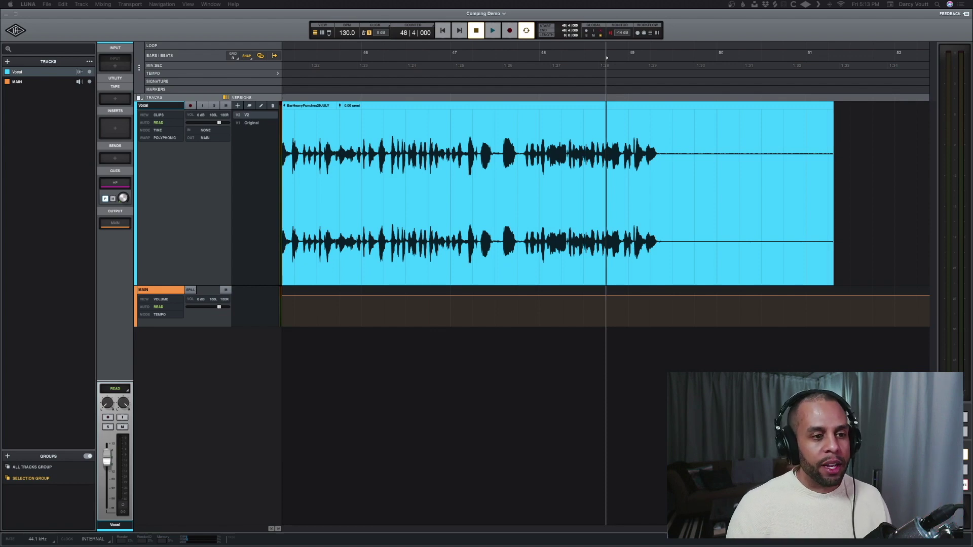
# Trim the vocal clip to the phrase from 43|2|000 to just past the last word in bar 49
pyautogui.hscroll(-3, 569, 197)
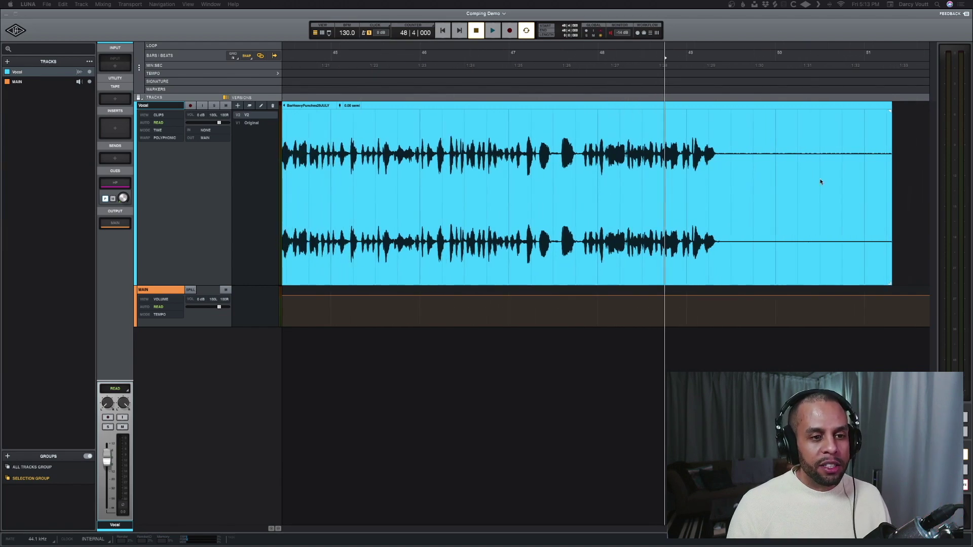
pyautogui.hscroll(-5, 688, 175)
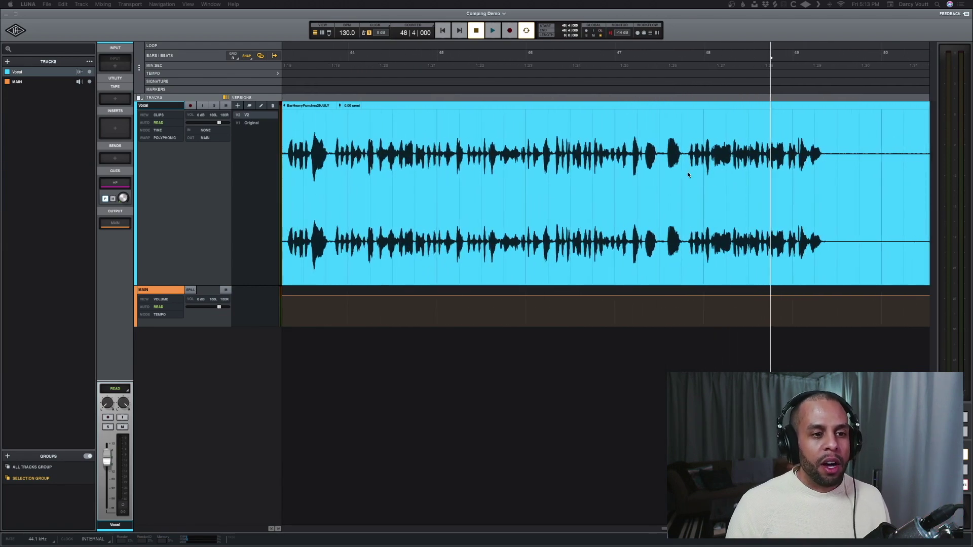
pyautogui.hscroll(-3, 688, 175)
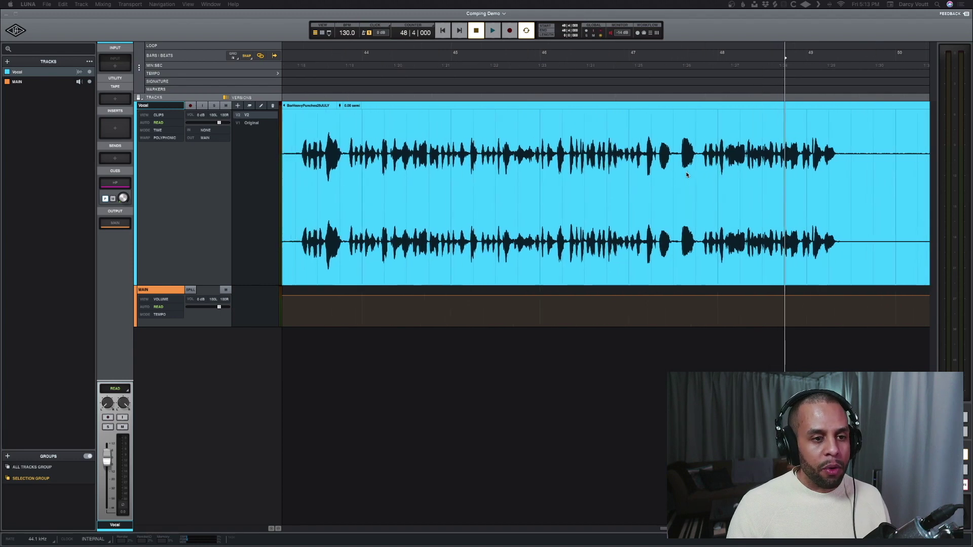
pyautogui.click(310, 146)
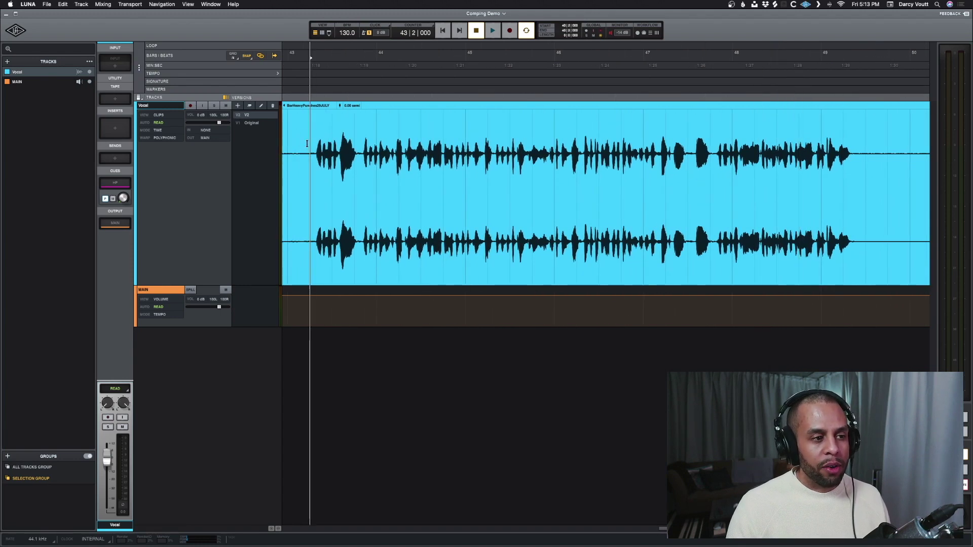
pyautogui.moveTo(310, 146); pyautogui.dragTo(866, 204)
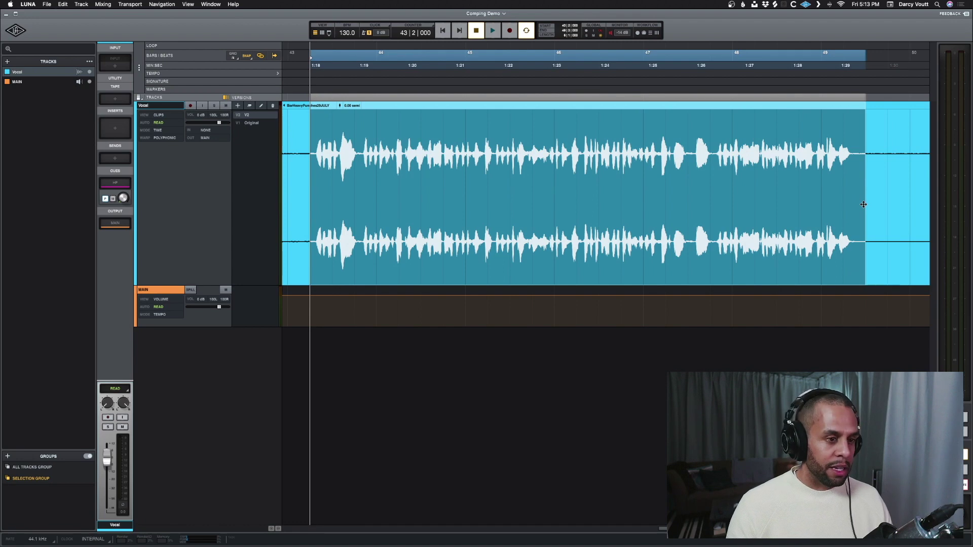
pyautogui.press('super+t')
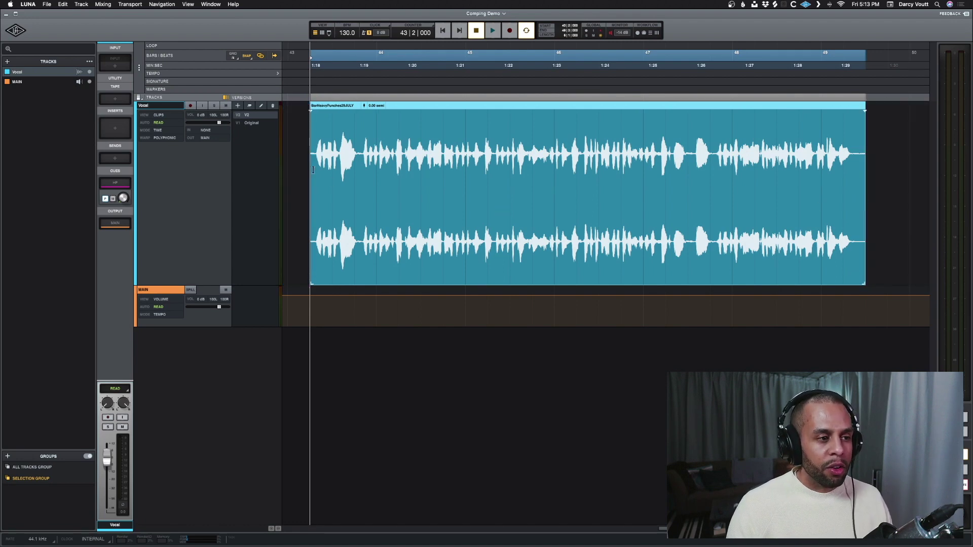
# Turn off snapping, trim the silence before the first word to about 43|2|255 and add a short fade-in
pyautogui.press('t')
pyautogui.press('t')
pyautogui.press('t')
pyautogui.click(525, 173)
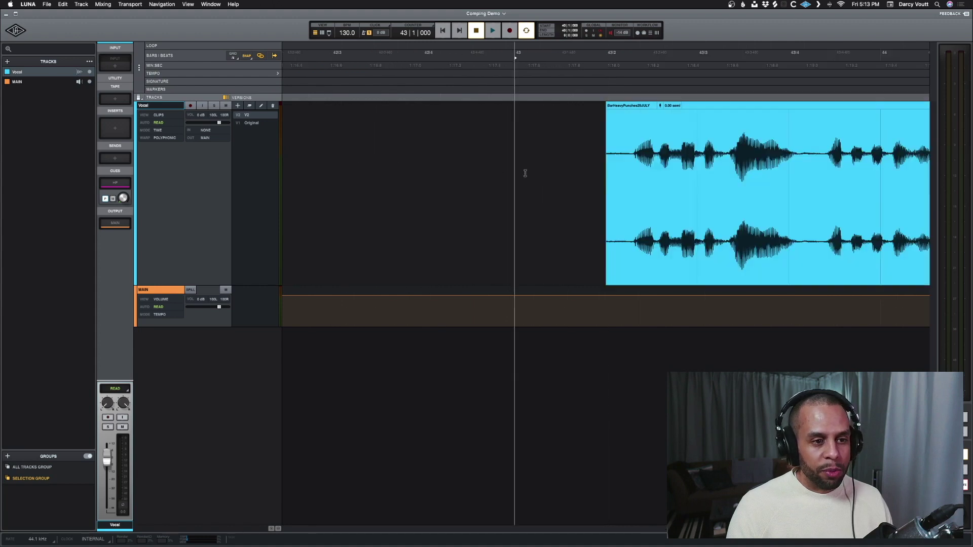
pyautogui.press('n')
pyautogui.click(584, 164)
pyautogui.moveTo(632, 165)
pyautogui.mouseDown()
pyautogui.moveTo(618, 152)
pyautogui.moveTo(639, 152)
pyautogui.mouseUp()
pyautogui.press('Delete')
pyautogui.press('f')
# Clear the silence after the first phrase at about 43|4|125 and add a short fade-out and fade-in around the gap
pyautogui.hscroll(5, 635, 164)
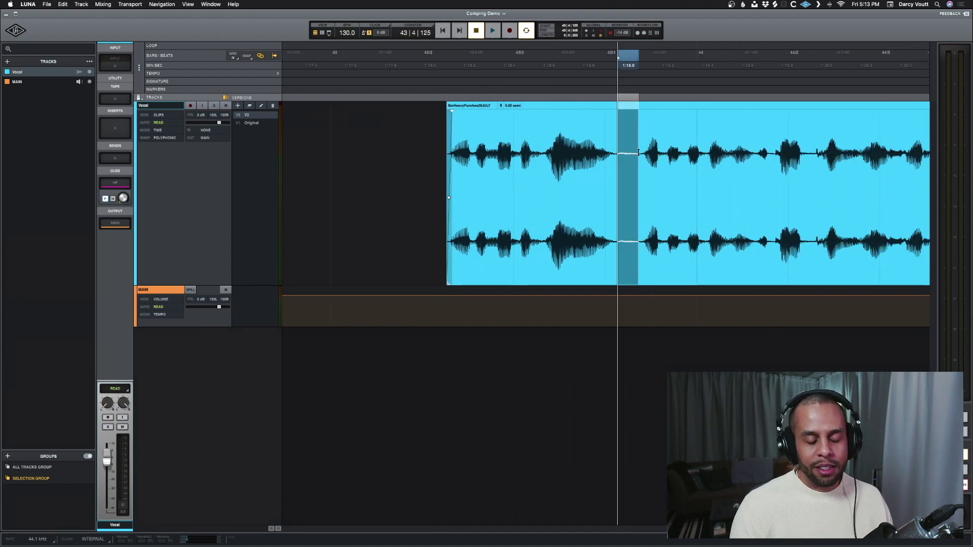
pyautogui.press('Delete')
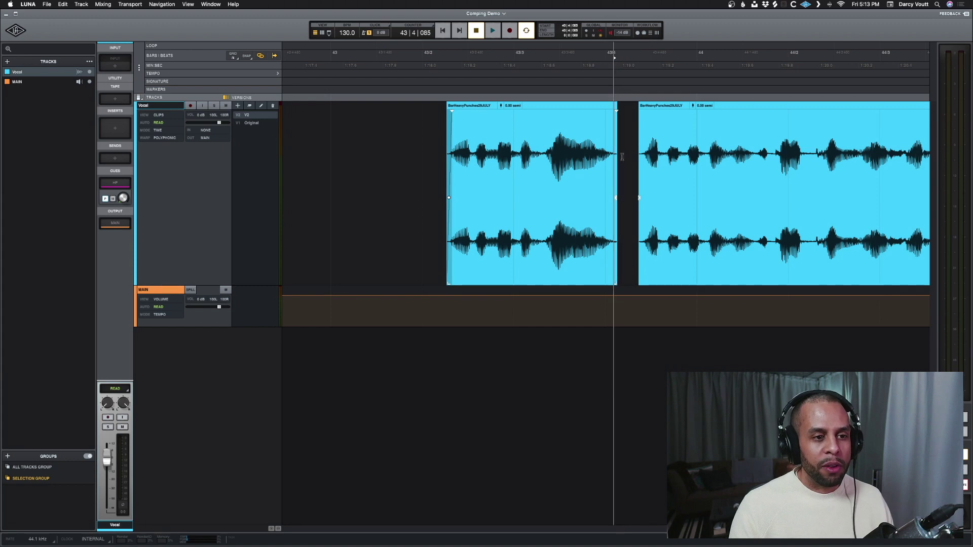
pyautogui.moveTo(639, 162); pyautogui.dragTo(644, 162)
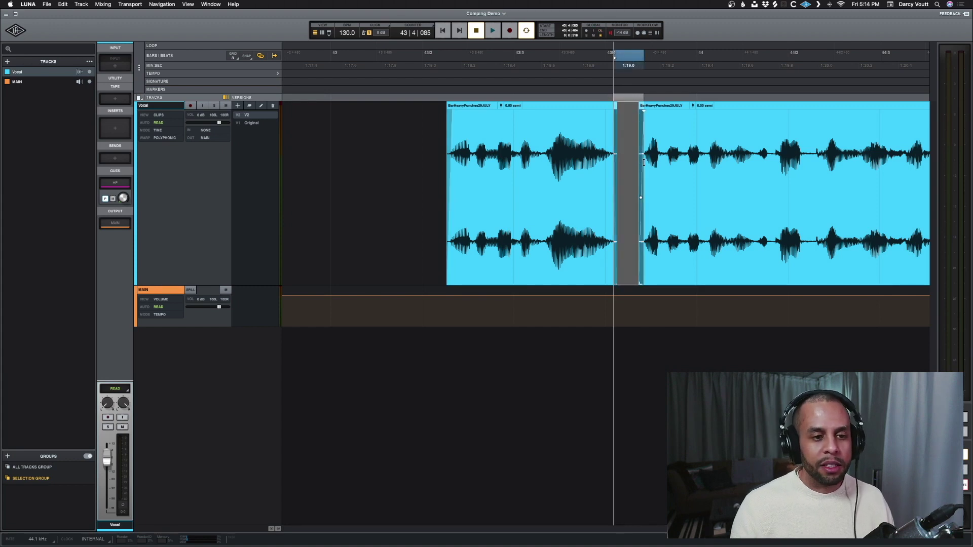
# Clear the two silent gaps in bar 47, starting at about 47|2|870 and 47|3|959
pyautogui.hscroll(10, 644, 163)
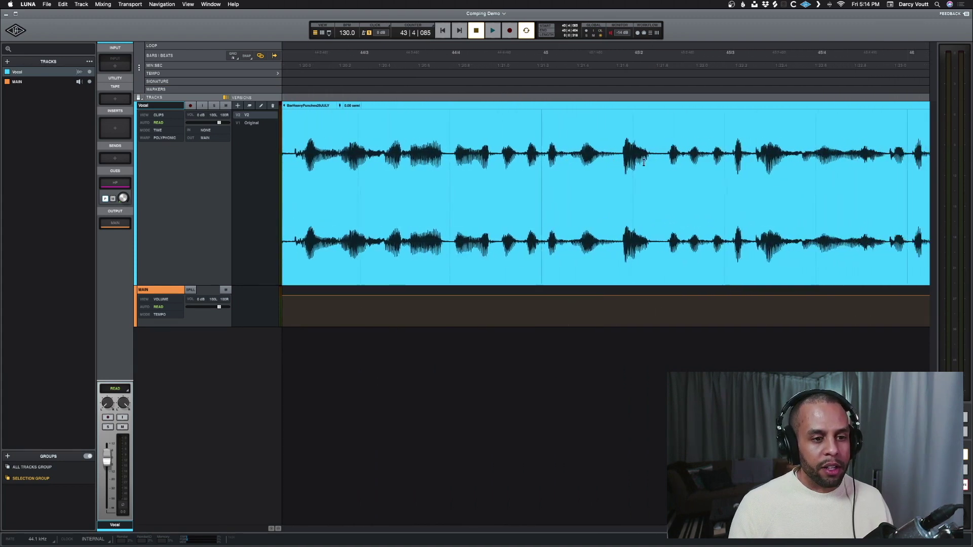
pyautogui.hscroll(18, 644, 162)
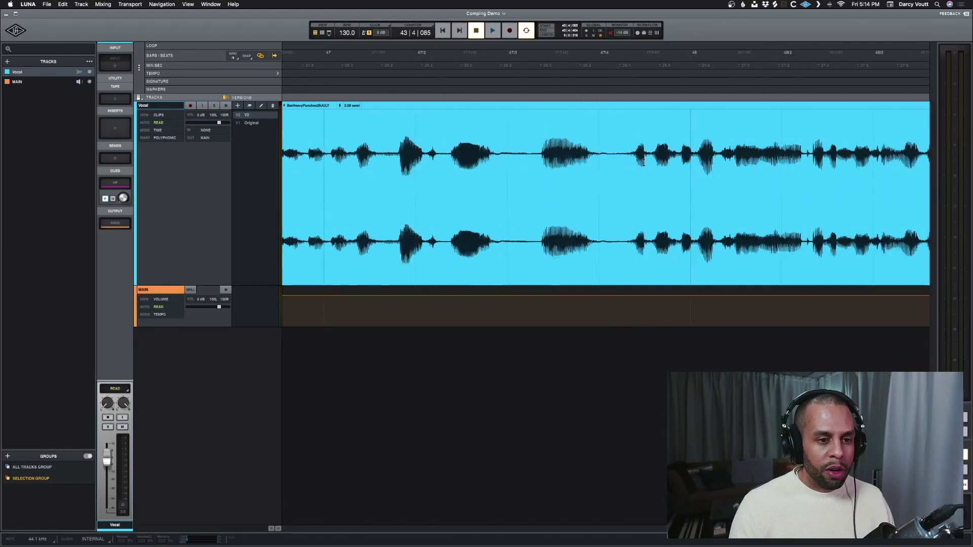
pyautogui.moveTo(471, 187); pyautogui.dragTo(503, 185)
pyautogui.press('Delete')
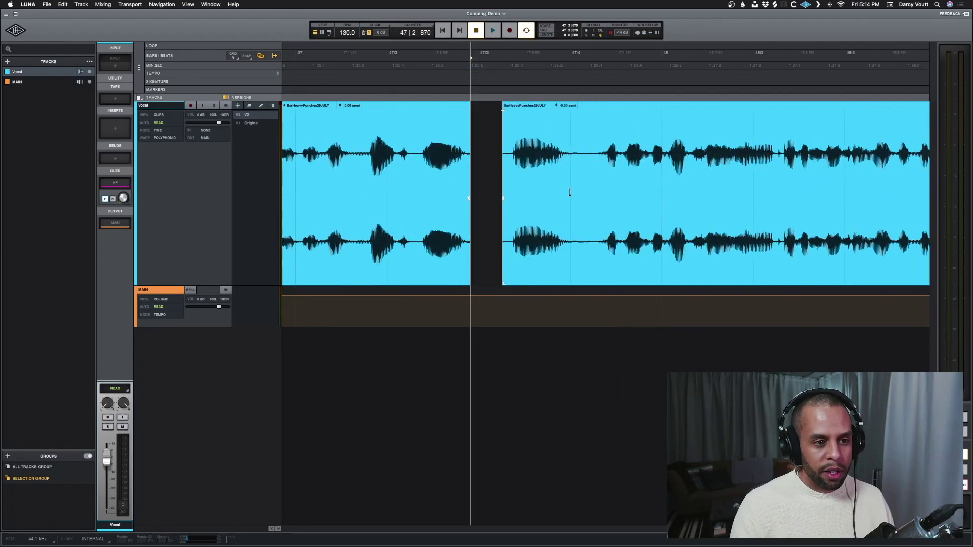
pyautogui.moveTo(570, 192); pyautogui.dragTo(599, 194)
pyautogui.press('Delete')
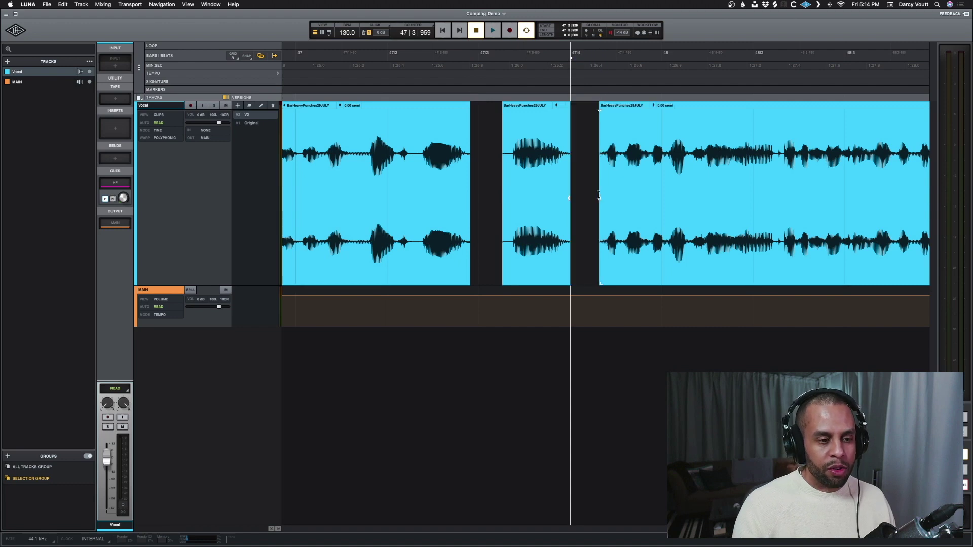
# Trim the silence after the last word just past 49|2 and add fades to the edges of all the clips
pyautogui.hscroll(5, 638, 178)
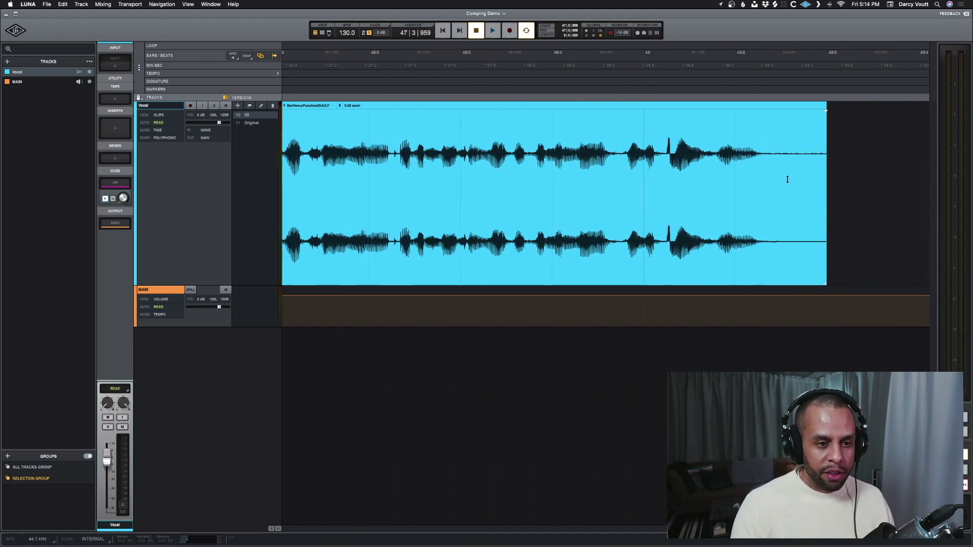
pyautogui.moveTo(827, 184); pyautogui.dragTo(770, 177)
pyautogui.press('Delete')
pyautogui.press('super+a')
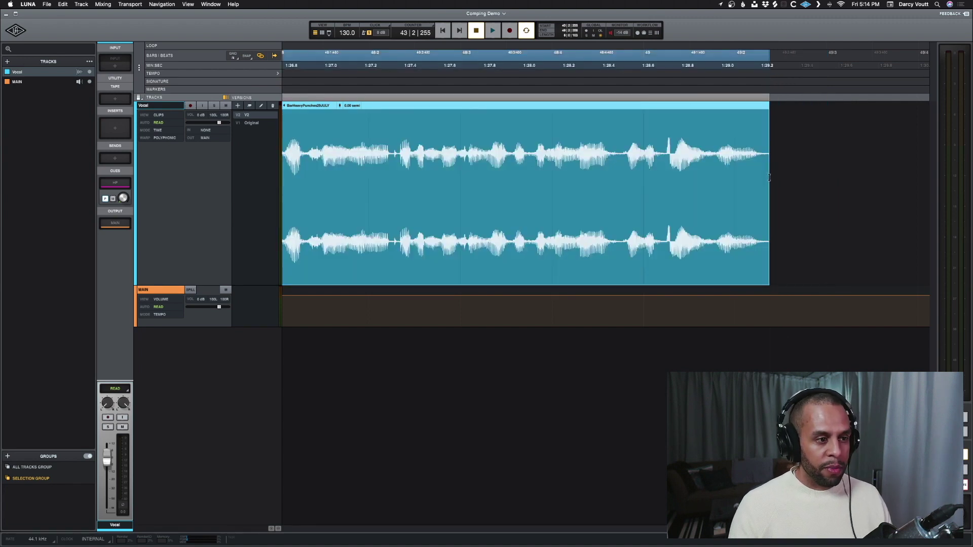
pyautogui.press('super+f')
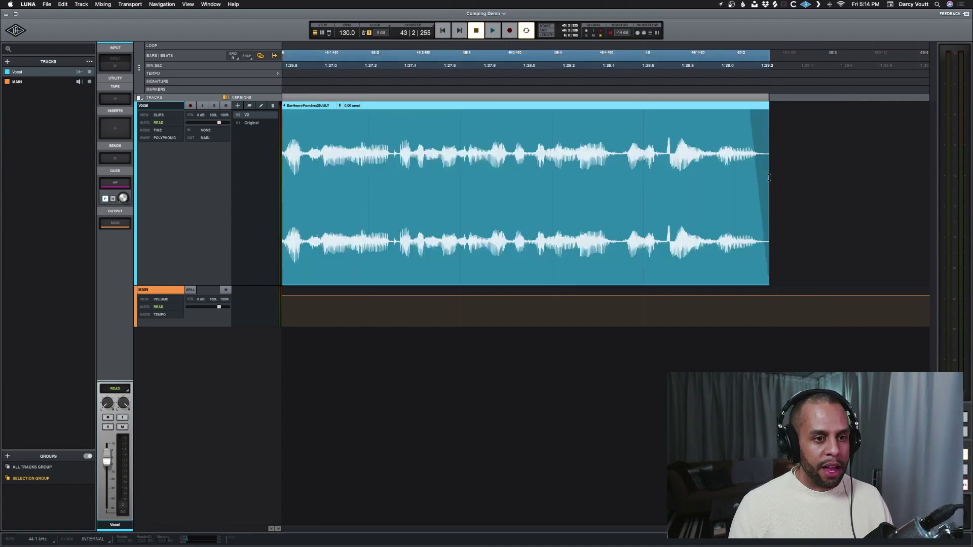
# Adjust the fade on the short one-word clip in bar 47
pyautogui.hscroll(-10, 770, 178)
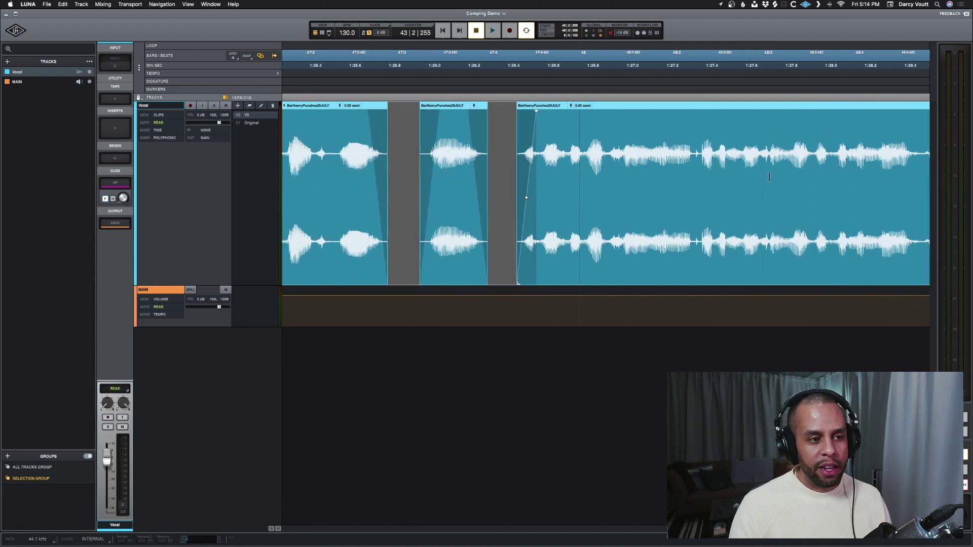
pyautogui.click(498, 129)
pyautogui.moveTo(468, 111); pyautogui.dragTo(429, 111)
# Clear the short silence at about 49|1|136 and add short fades on either side of the gap
pyautogui.hscroll(-6, 751, 183)
pyautogui.hscroll(12, 750, 183)
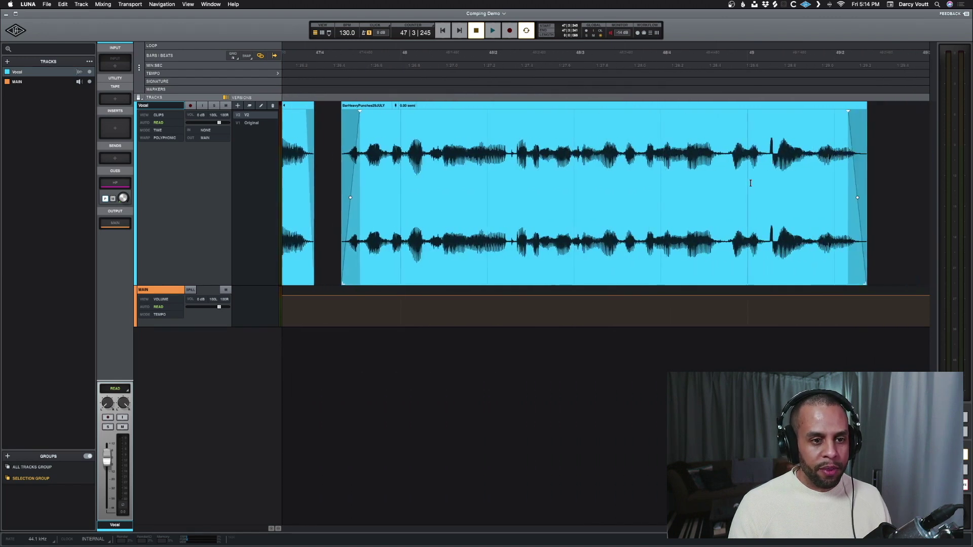
pyautogui.moveTo(707, 146); pyautogui.dragTo(718, 147)
pyautogui.press('Delete')
pyautogui.press('f')
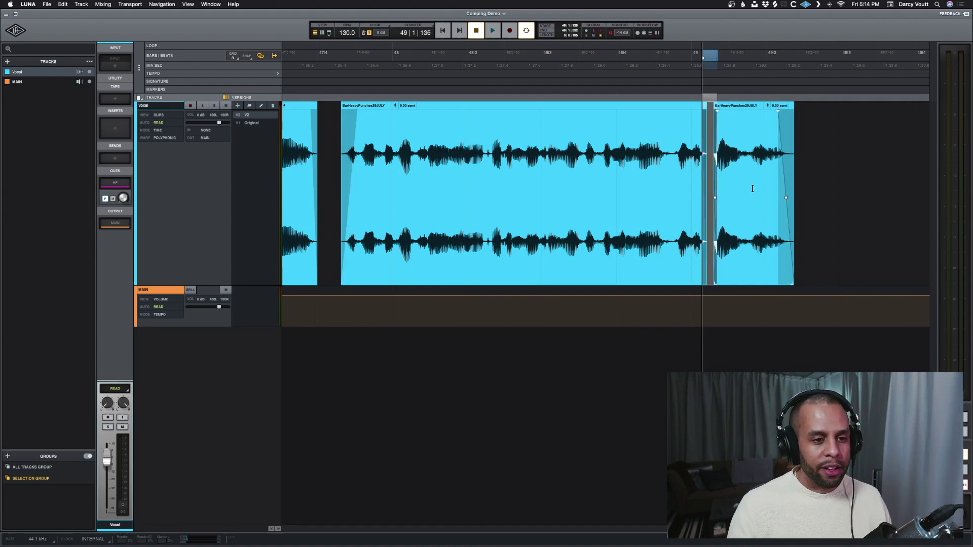
# Select all the edited clips from bar 43 to bar 49 and examine the gaps and fades between them
pyautogui.press('r')
pyautogui.press('r')
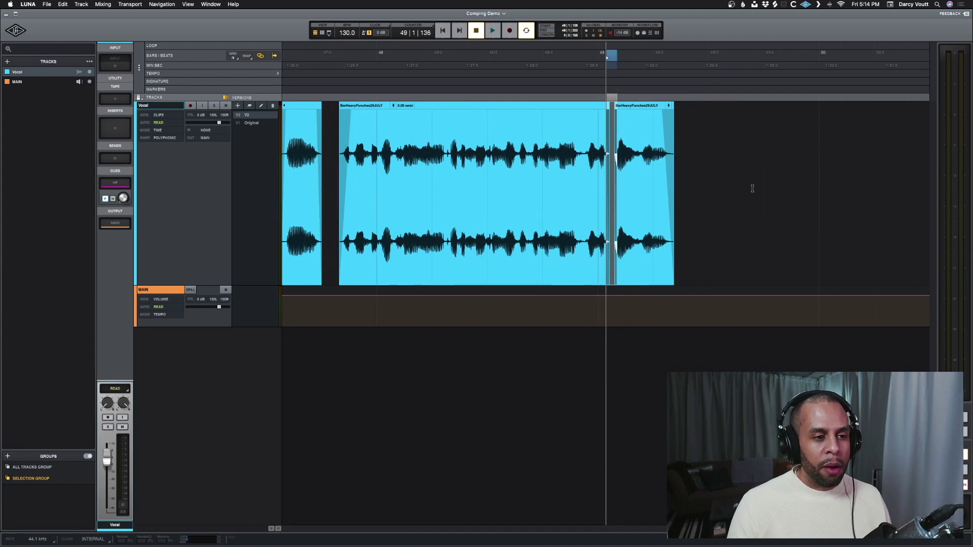
pyautogui.scroll(-5, 752, 188)
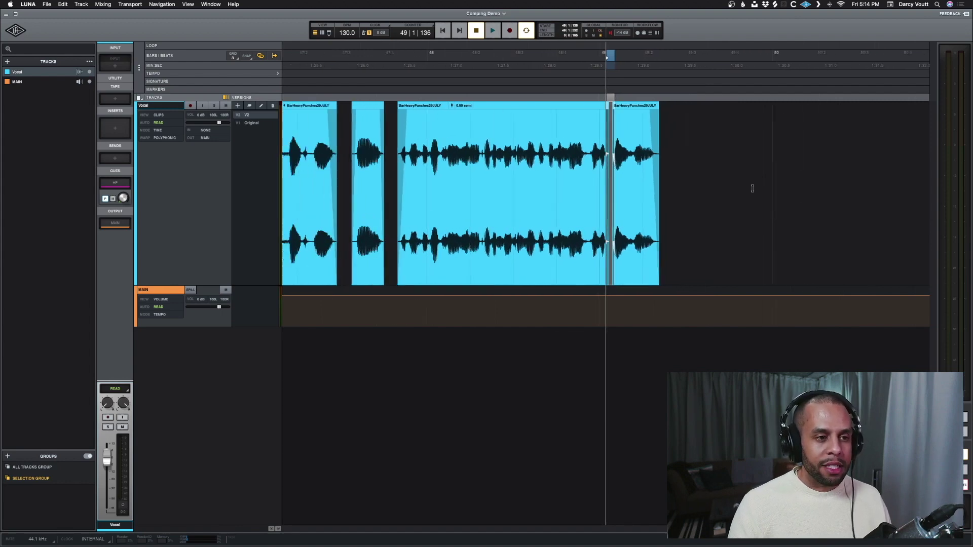
pyautogui.hscroll(-3, 753, 188)
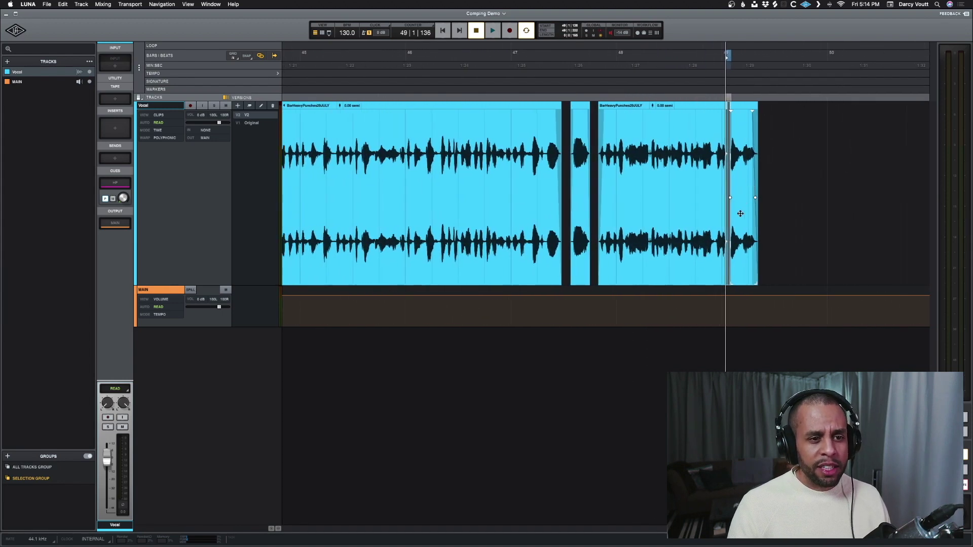
pyautogui.doubleClick(745, 243)
pyautogui.hscroll(-3, 744, 243)
pyautogui.press('super+bracketleft')
pyautogui.hscroll(-3, 451, 243)
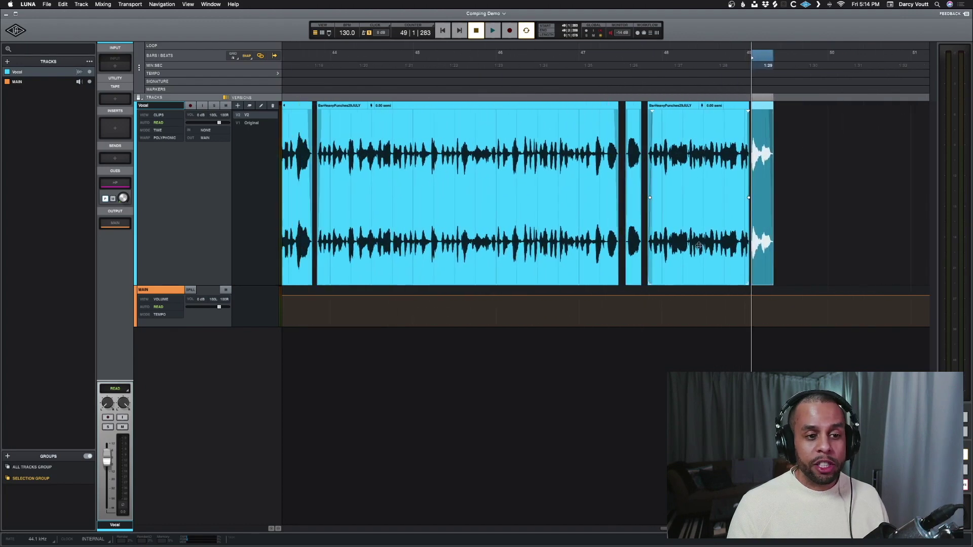
pyautogui.hscroll(-2, 472, 243)
pyautogui.click(395, 269)
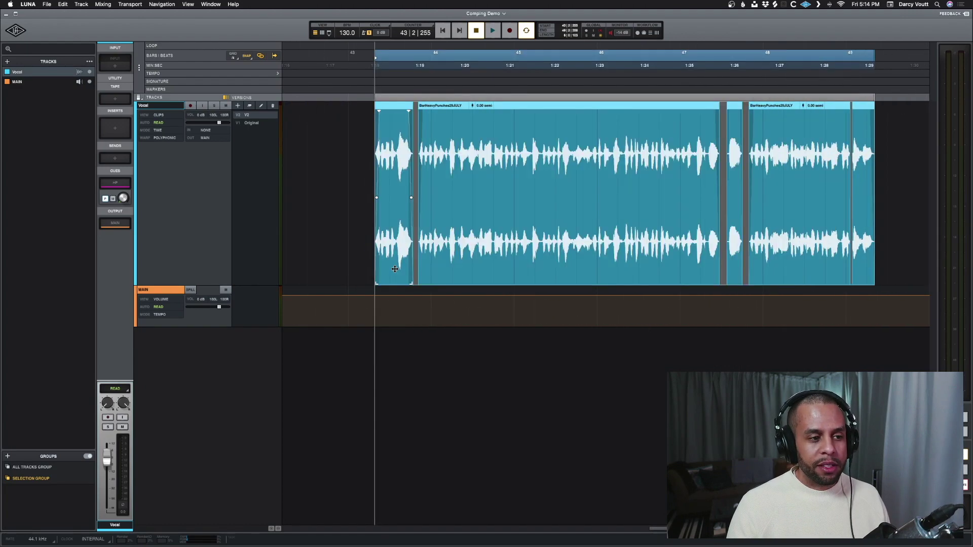
pyautogui.press('super+bracketright')
pyautogui.press('super+bracketright')
pyautogui.press('super+bracketright')
pyautogui.press('super+bracketleft')
pyautogui.press('super+bracketleft')
pyautogui.press('super+bracketleft')
pyautogui.press('super+bracketleft')
pyautogui.press('super+bracketleft')
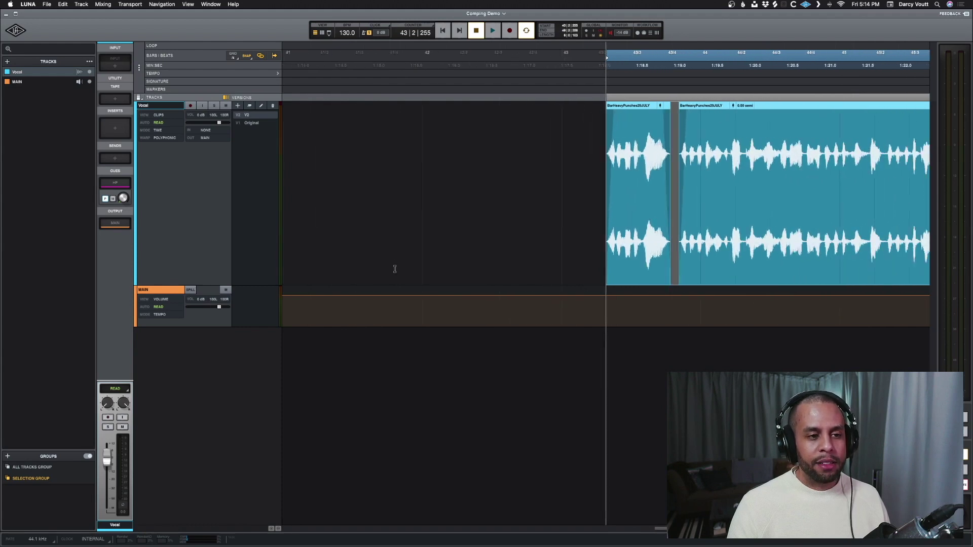
pyautogui.hscroll(4, 395, 269)
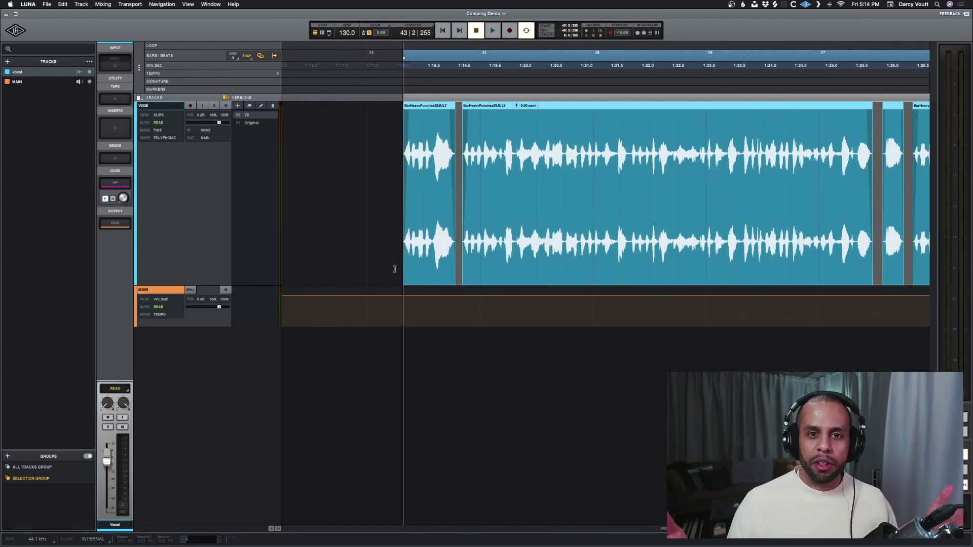
pyautogui.hscroll(4, 394, 269)
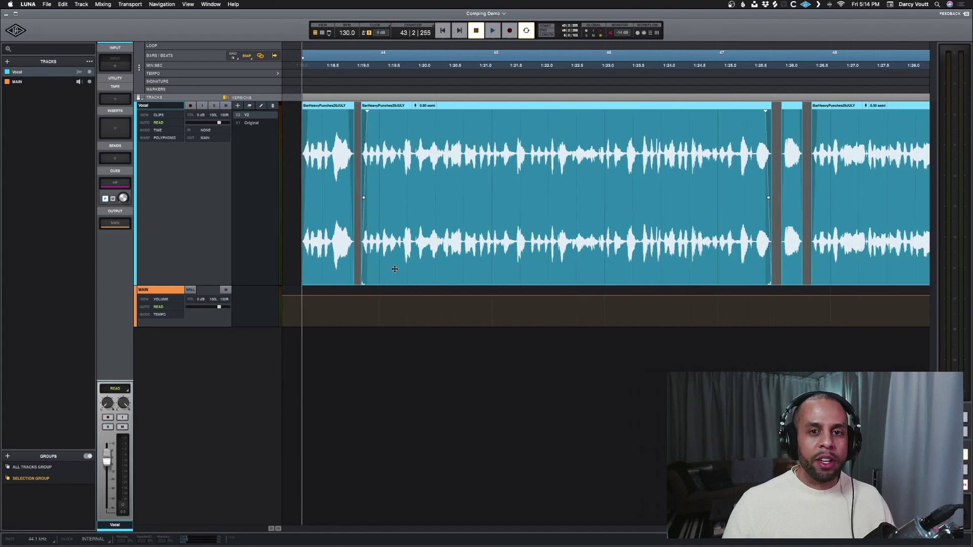
pyautogui.hscroll(-10, 394, 270)
pyautogui.hscroll(8, 395, 269)
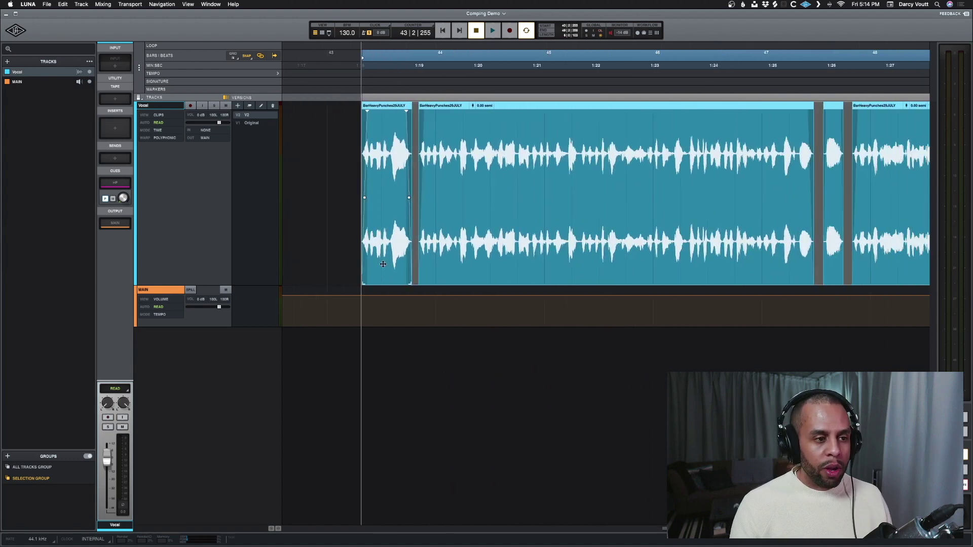
# Consolidate the clips and gaps from the start of bar 43 to bar 50 into one clip and undo it
pyautogui.click(335, 160)
pyautogui.scroll(-3, 336, 159)
pyautogui.hscroll(2, 336, 160)
pyautogui.hscroll(9, 335, 160)
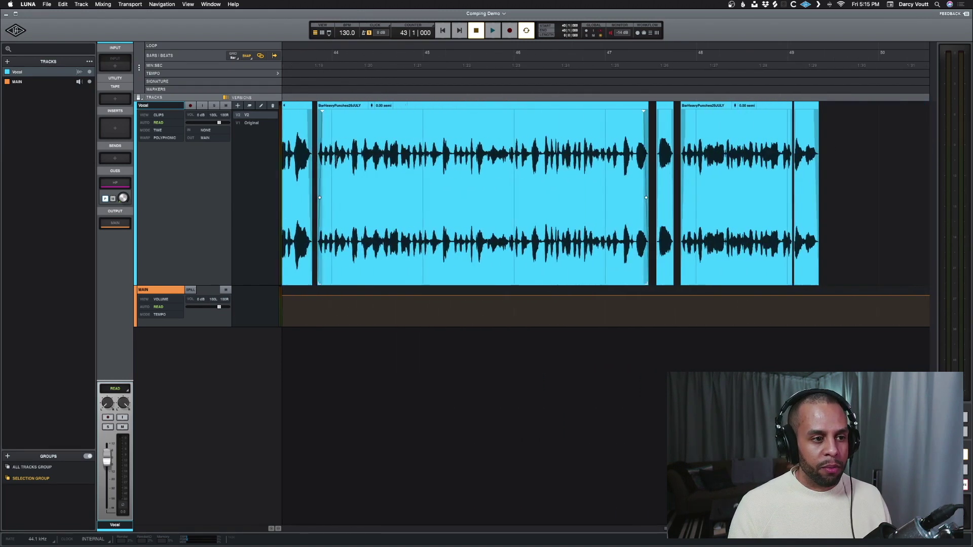
pyautogui.scroll(-1, 324, 160)
pyautogui.hscroll(-1, 314, 161)
pyautogui.moveTo(303, 161); pyautogui.dragTo(855, 178)
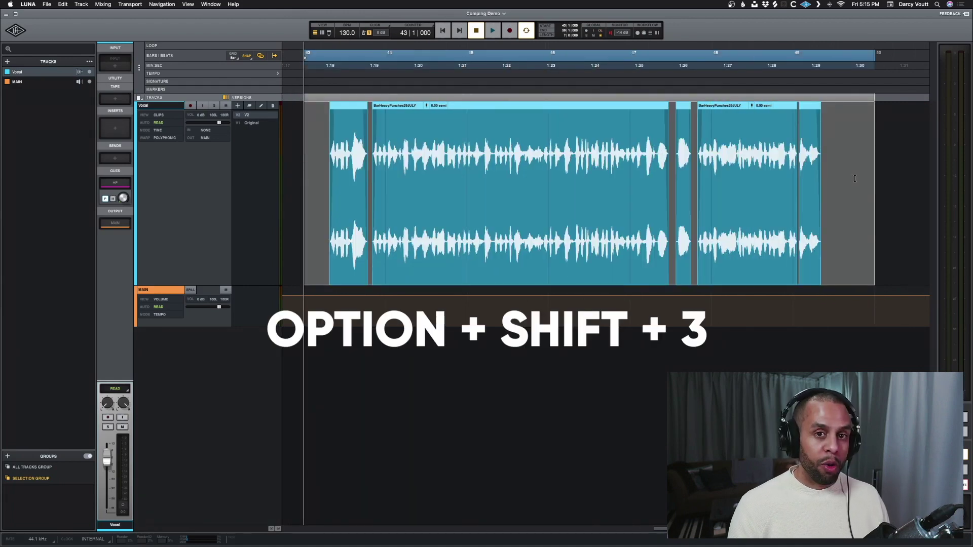
pyautogui.hotkey('alt', 'shift', '3')
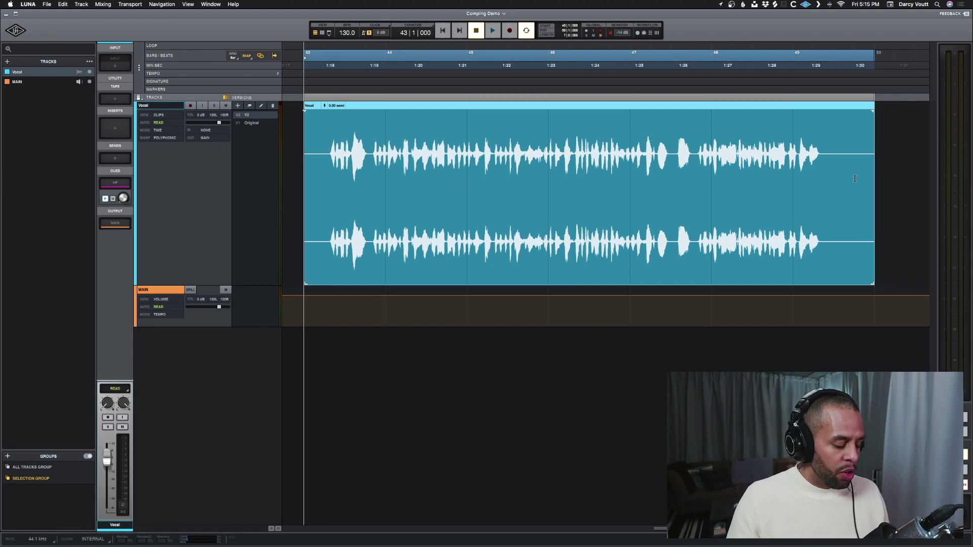
pyautogui.press('super+z')
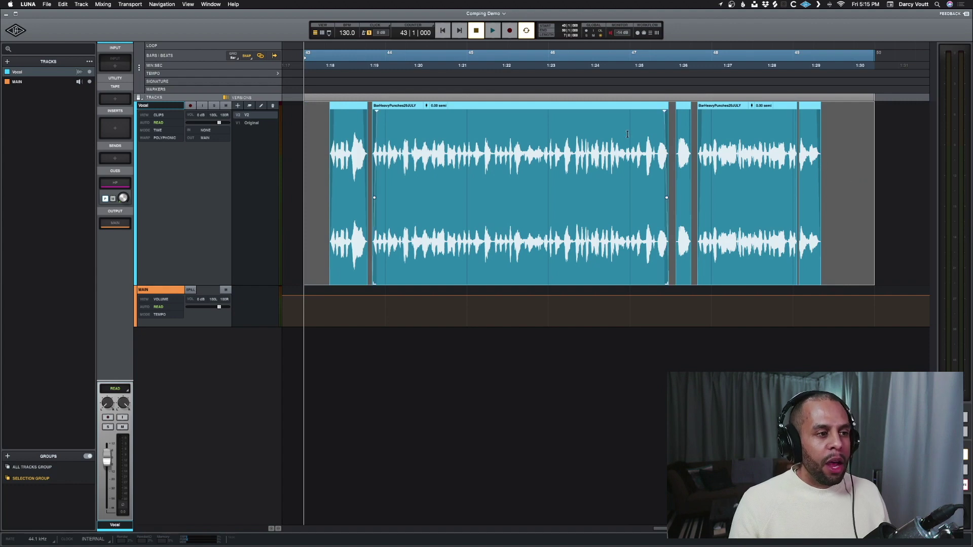
# Duplicate the edited V2 version of the vocal track and rename the duplicate as Comp
pyautogui.click(249, 109)
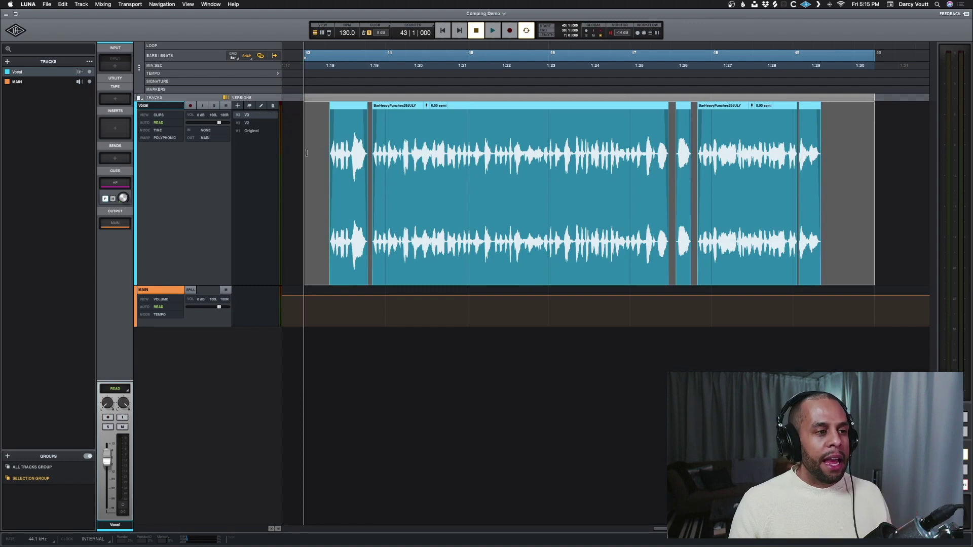
pyautogui.doubleClick(252, 116)
pyautogui.write('Comp')
pyautogui.press('Return')
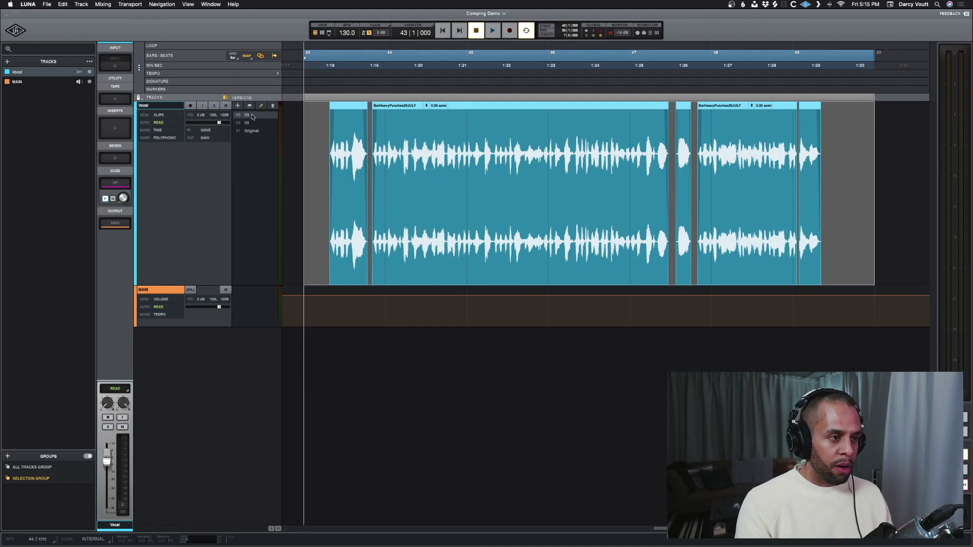
# Rename the vocal track's V2 version as Edits
pyautogui.doubleClick(251, 122)
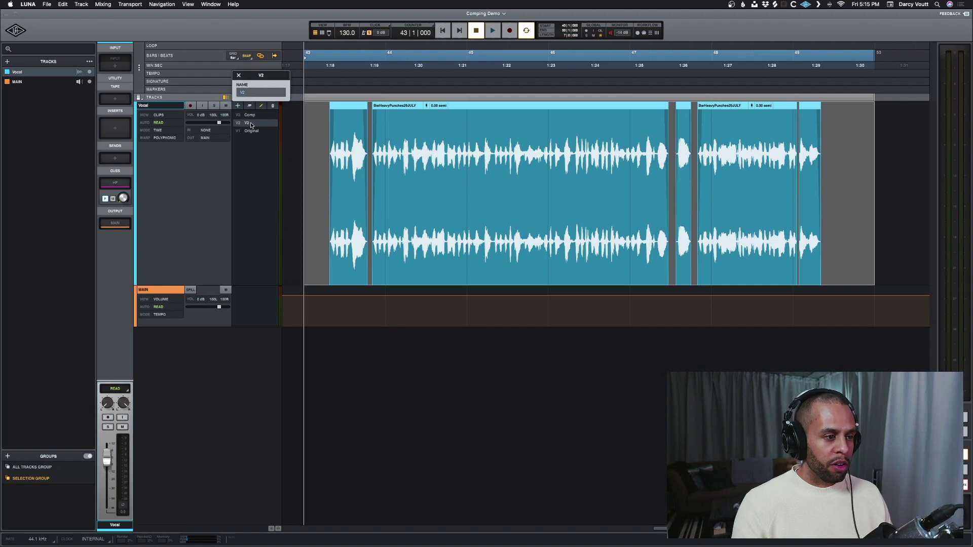
pyautogui.write('Edits')
pyautogui.press('Return')
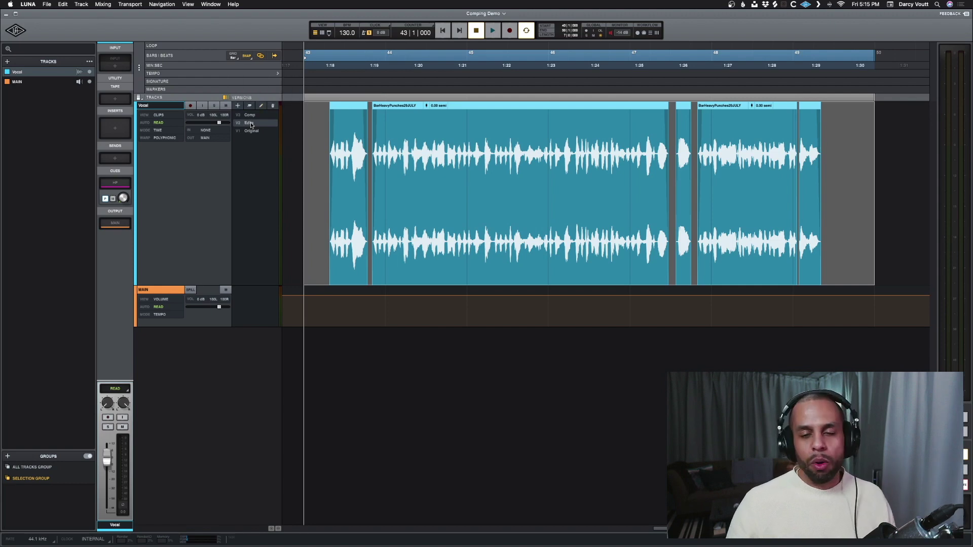
# Switch the vocal track to the Comp version and consolidate the clips and gaps from bar 43 to bar 50 into one clip
pyautogui.click(251, 115)
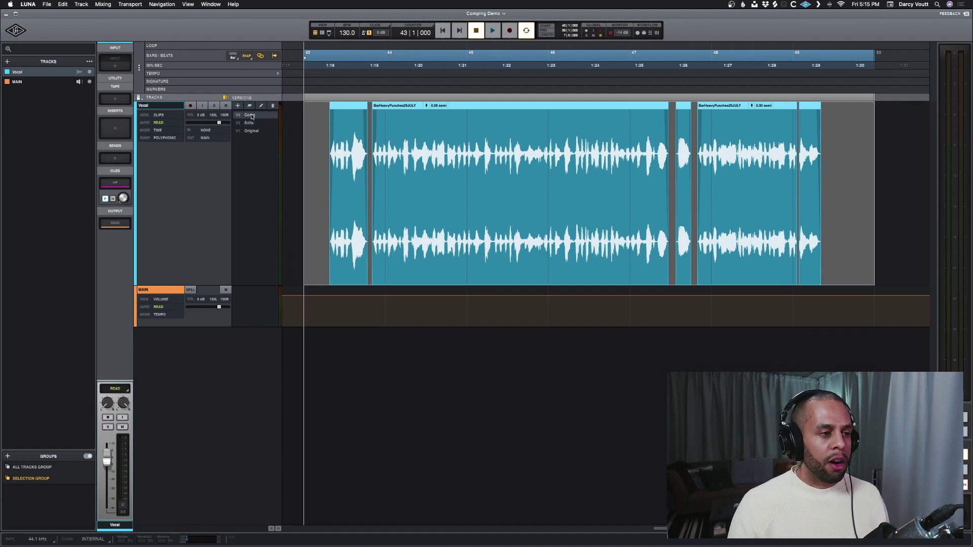
pyautogui.click(251, 115)
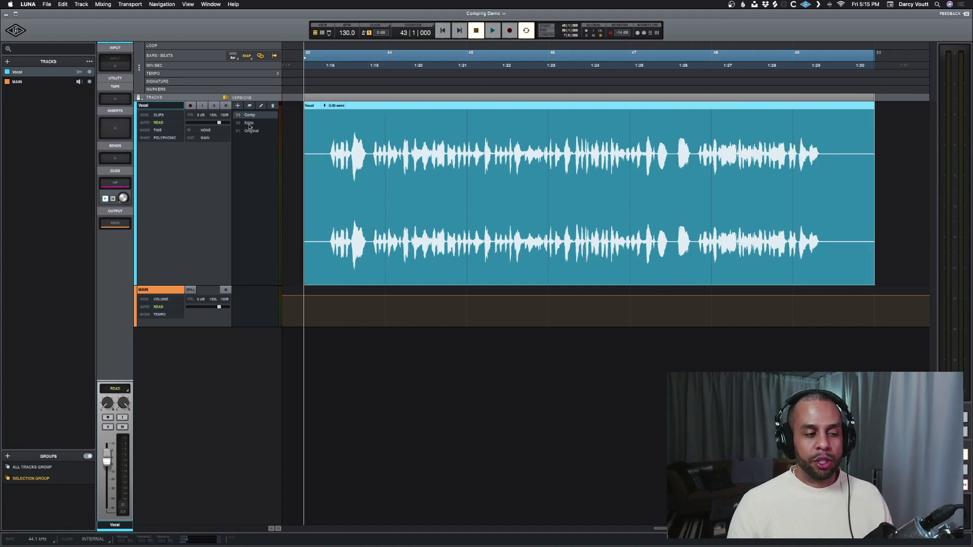
# In the Edits version, extend the first clip's start back to bar 43 and close the gap between it and the second clip
pyautogui.click(251, 124)
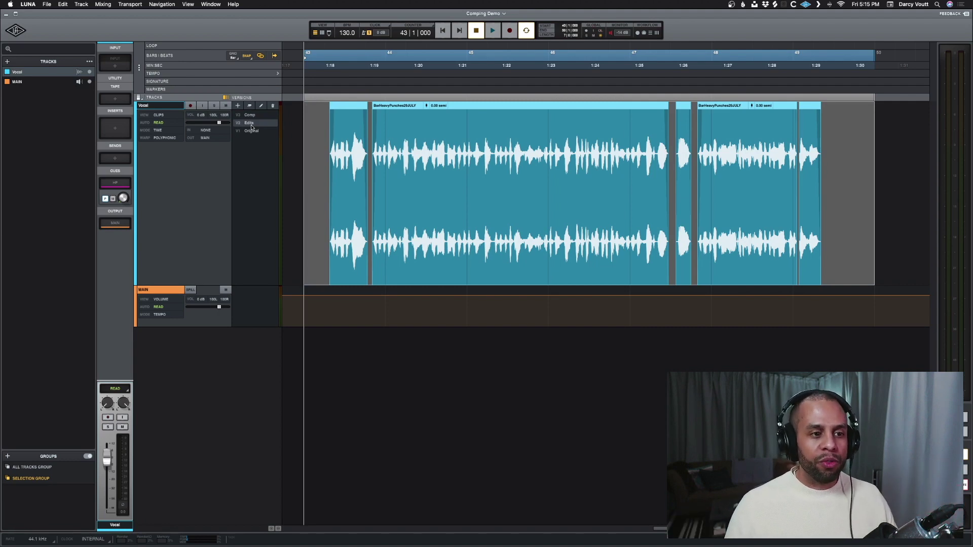
pyautogui.click(302, 198)
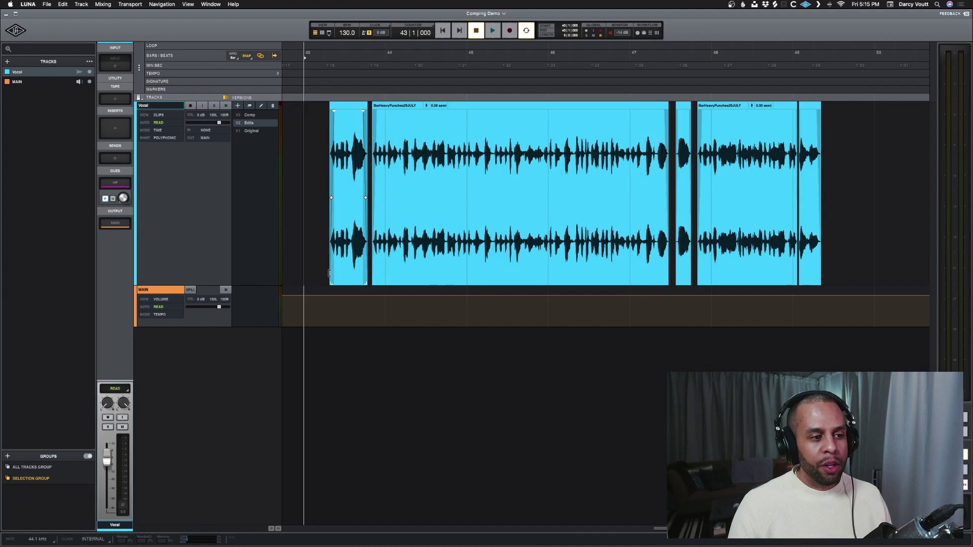
pyautogui.moveTo(327, 279); pyautogui.dragTo(305, 279)
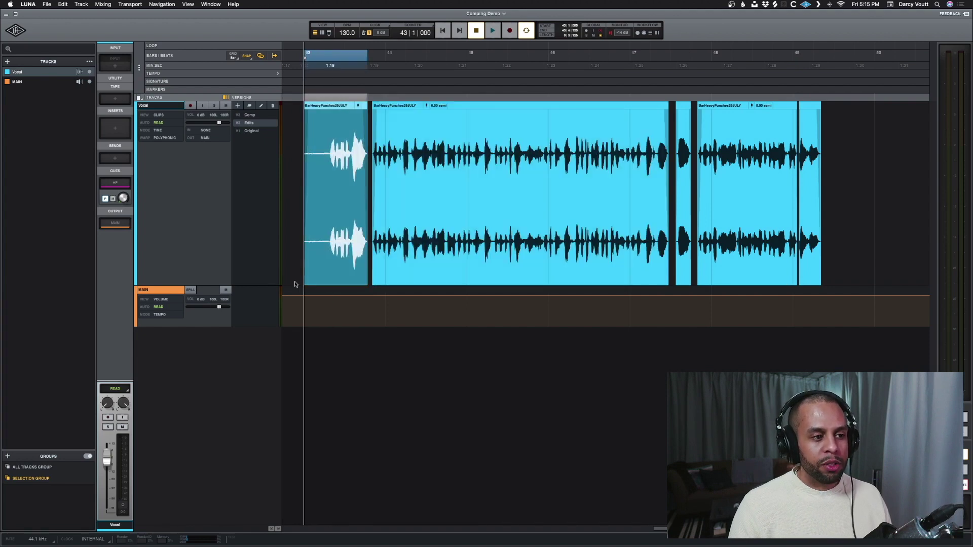
pyautogui.moveTo(323, 138); pyautogui.dragTo(486, 148)
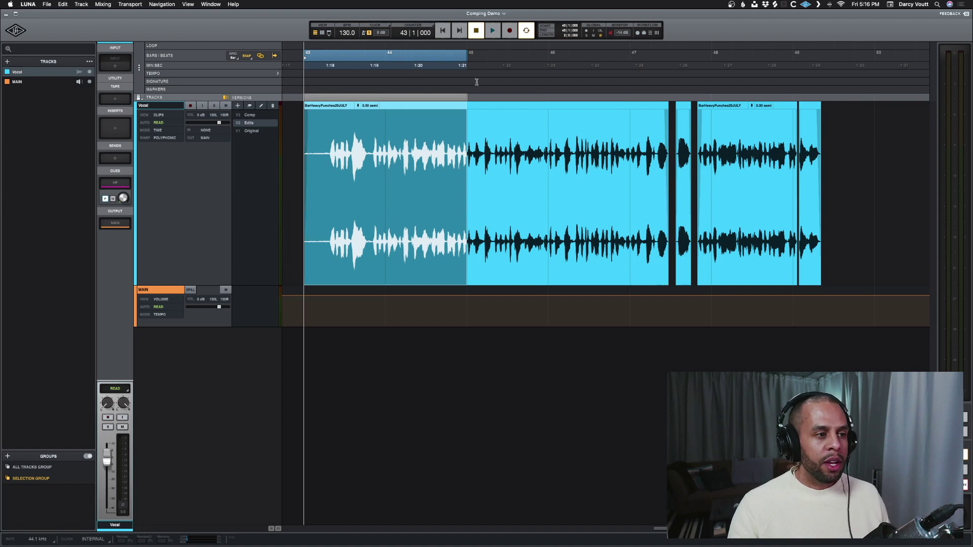
# Switch to the Comp version, move the consolidated clip to bar 40 and return it to bar 43
pyautogui.click(256, 117)
pyautogui.doubleClick(459, 249)
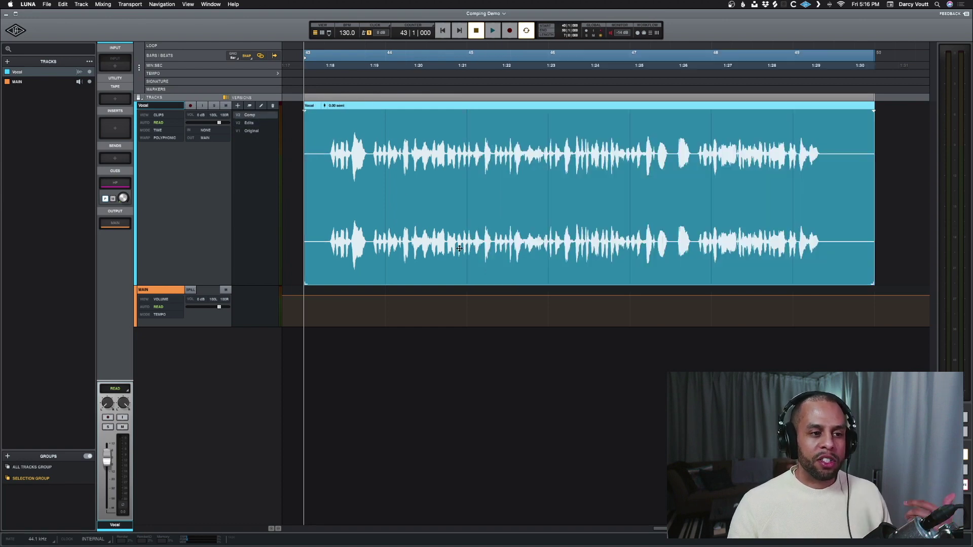
pyautogui.press('r')
pyautogui.hscroll(6, 459, 249)
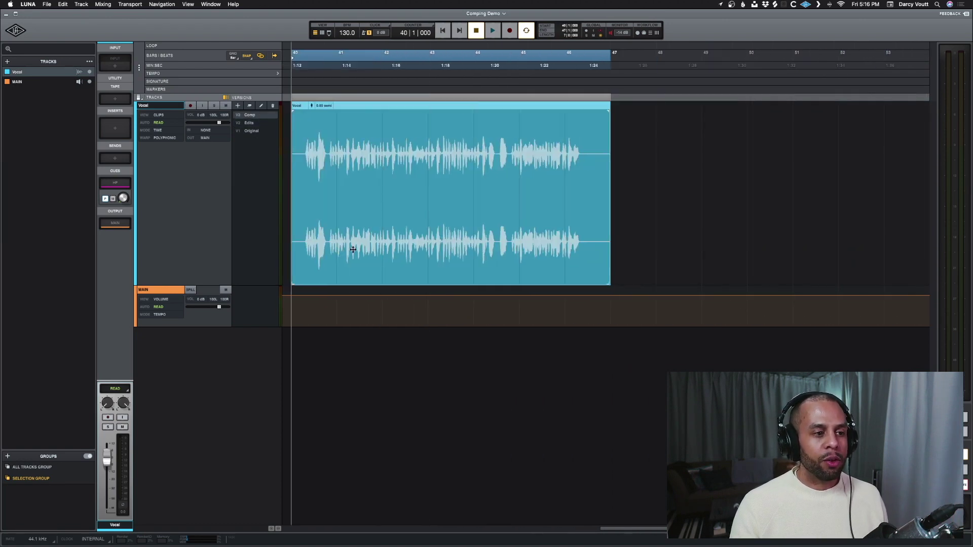
pyautogui.hscroll(-3, 493, 246)
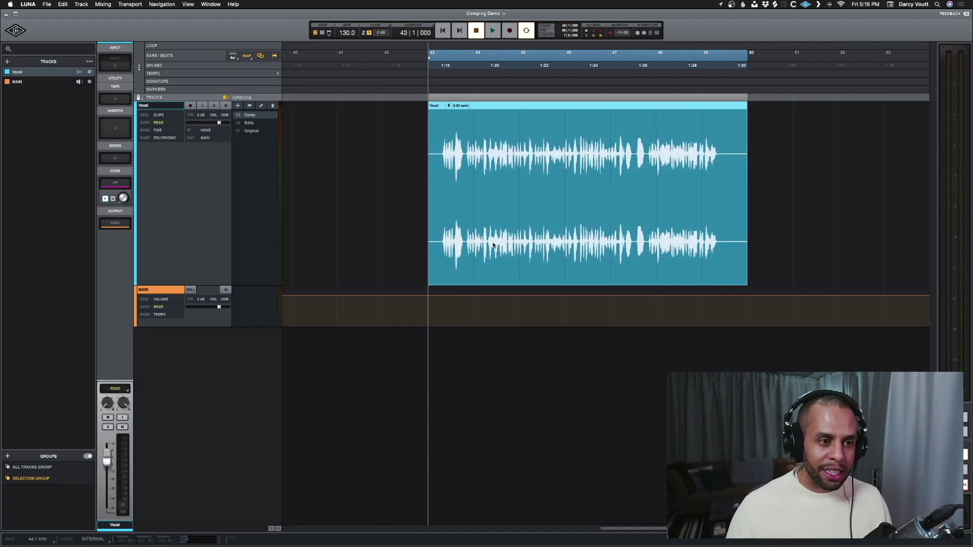